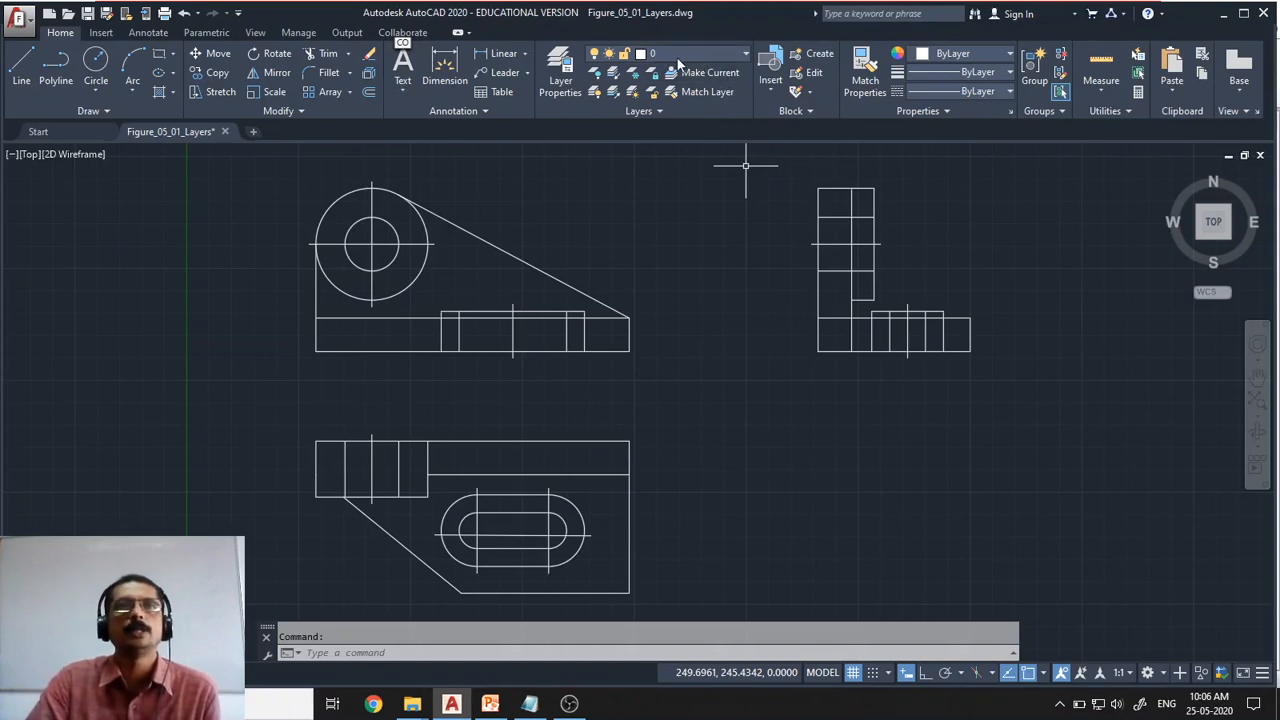
- Create a new layer in the layer properties manager and widen the On, Freeze, Lock, Plot and Color columns
left_click(748, 54)
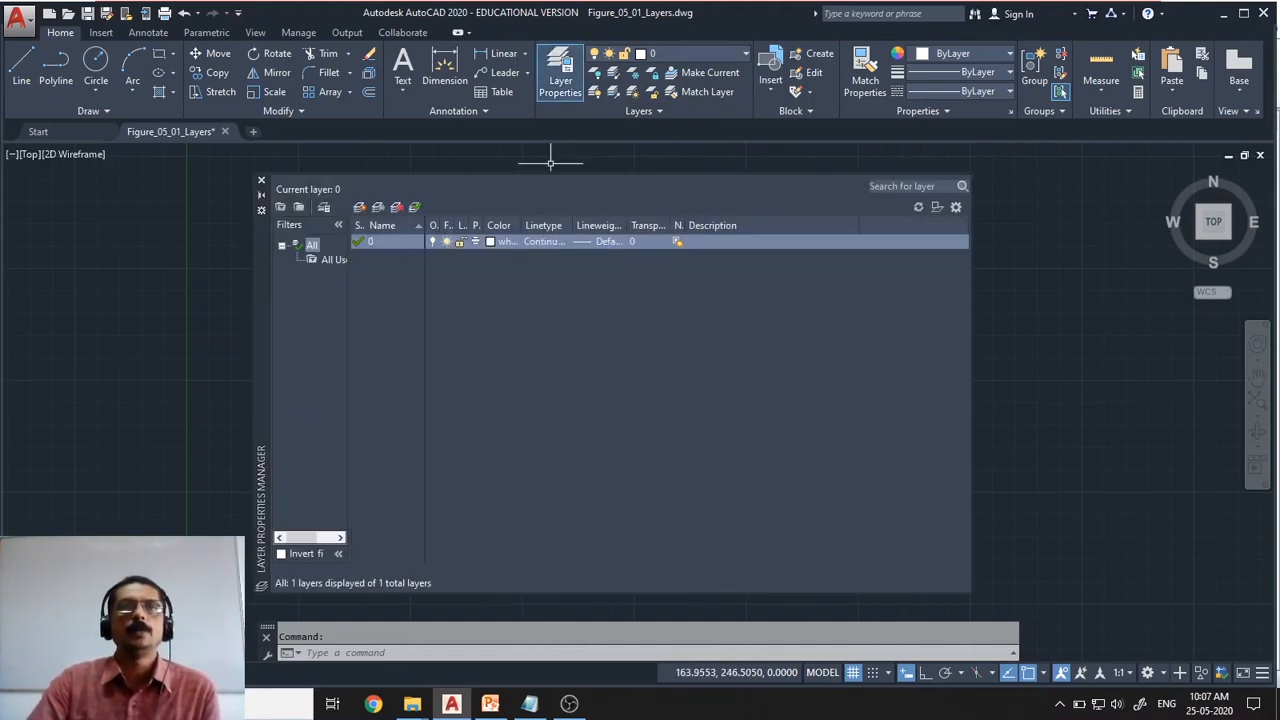
left_click_drag(255, 283, 281, 137)
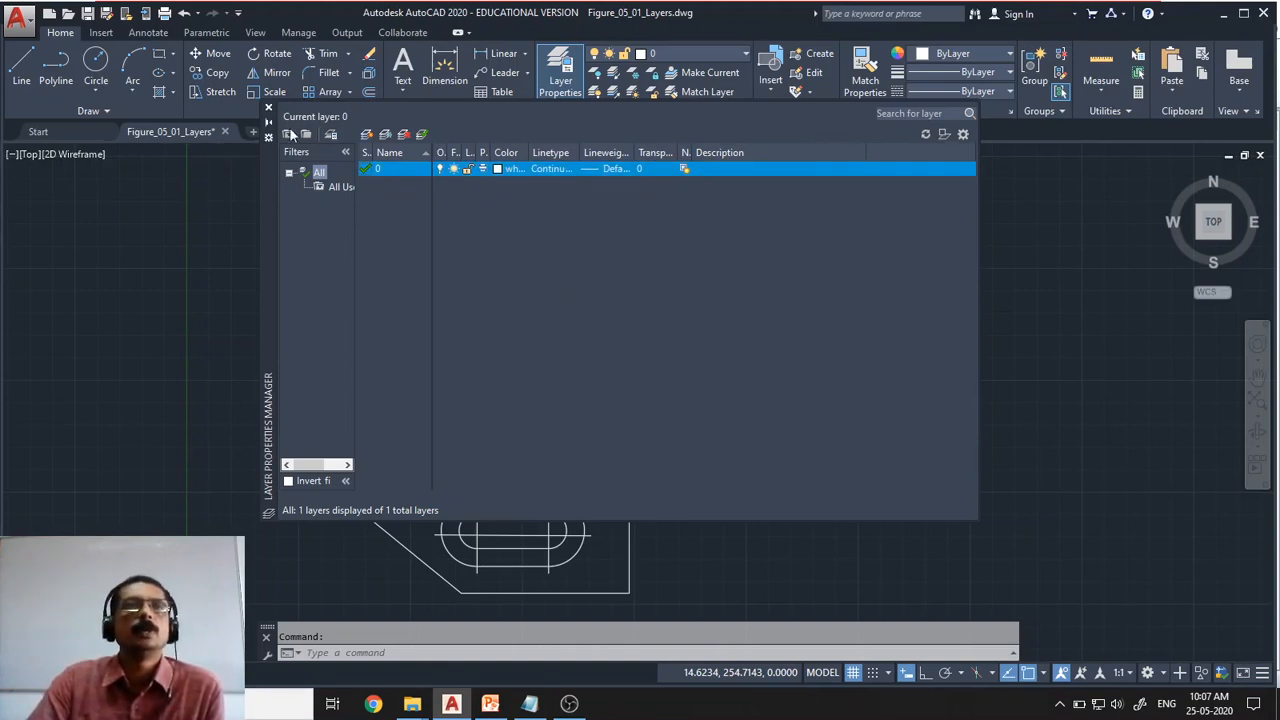
left_click_drag(265, 209, 250, 253)
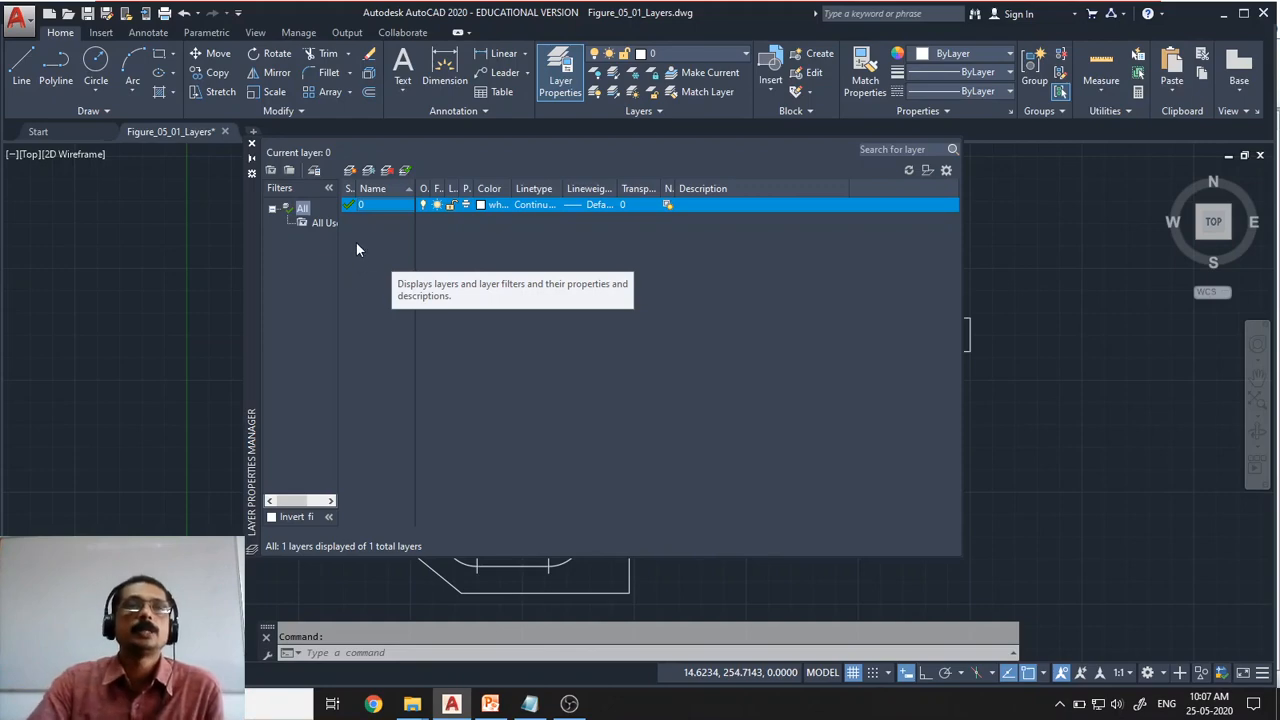
left_click(349, 172)
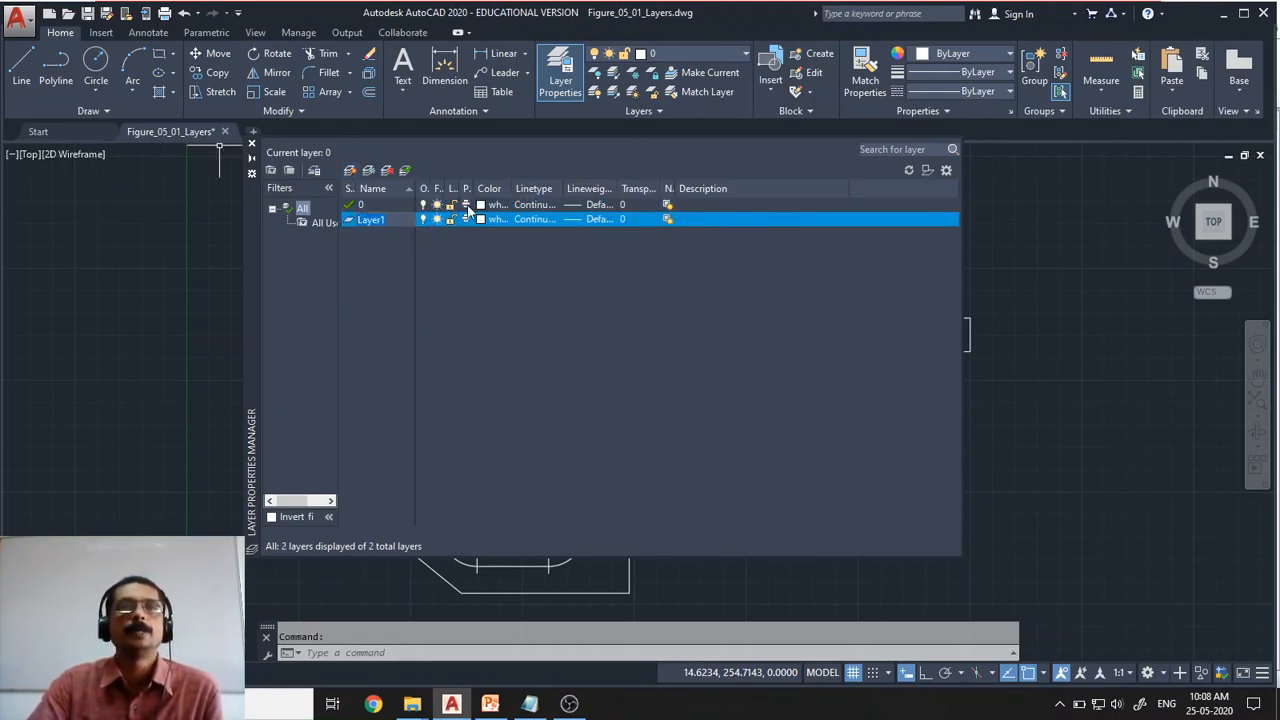
left_click_drag(470, 188, 505, 193)
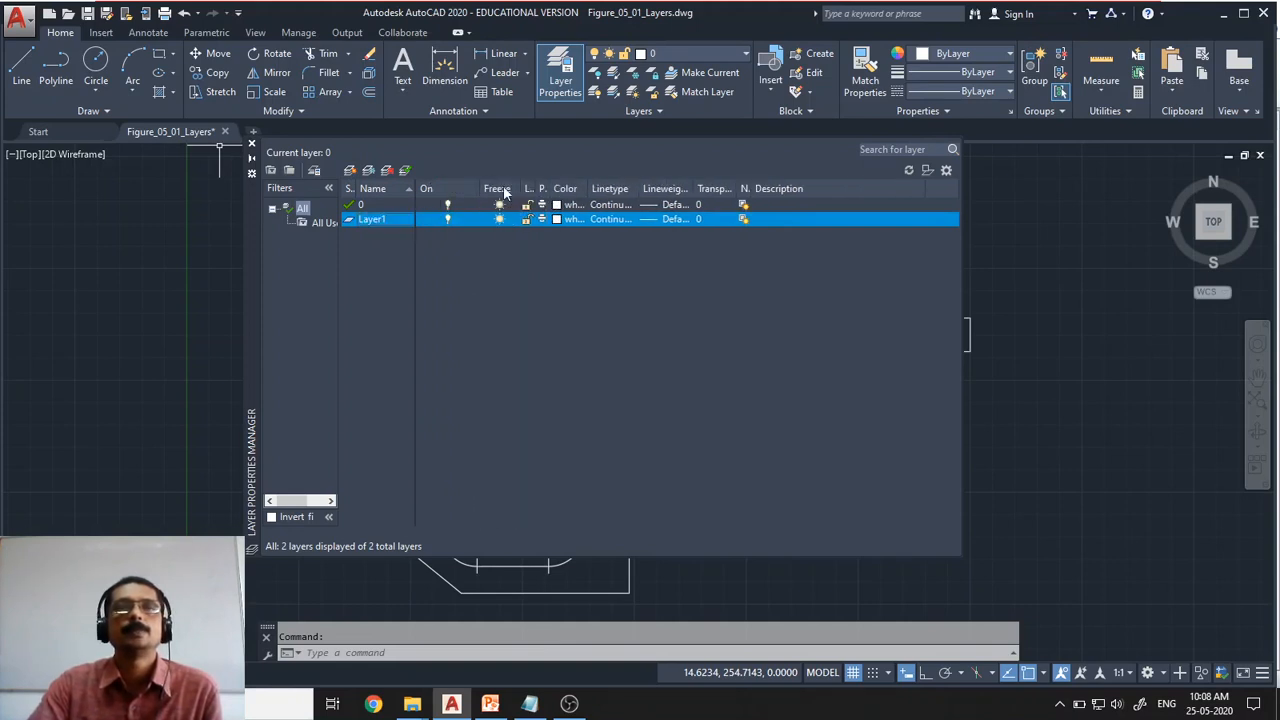
left_click_drag(466, 188, 633, 188)
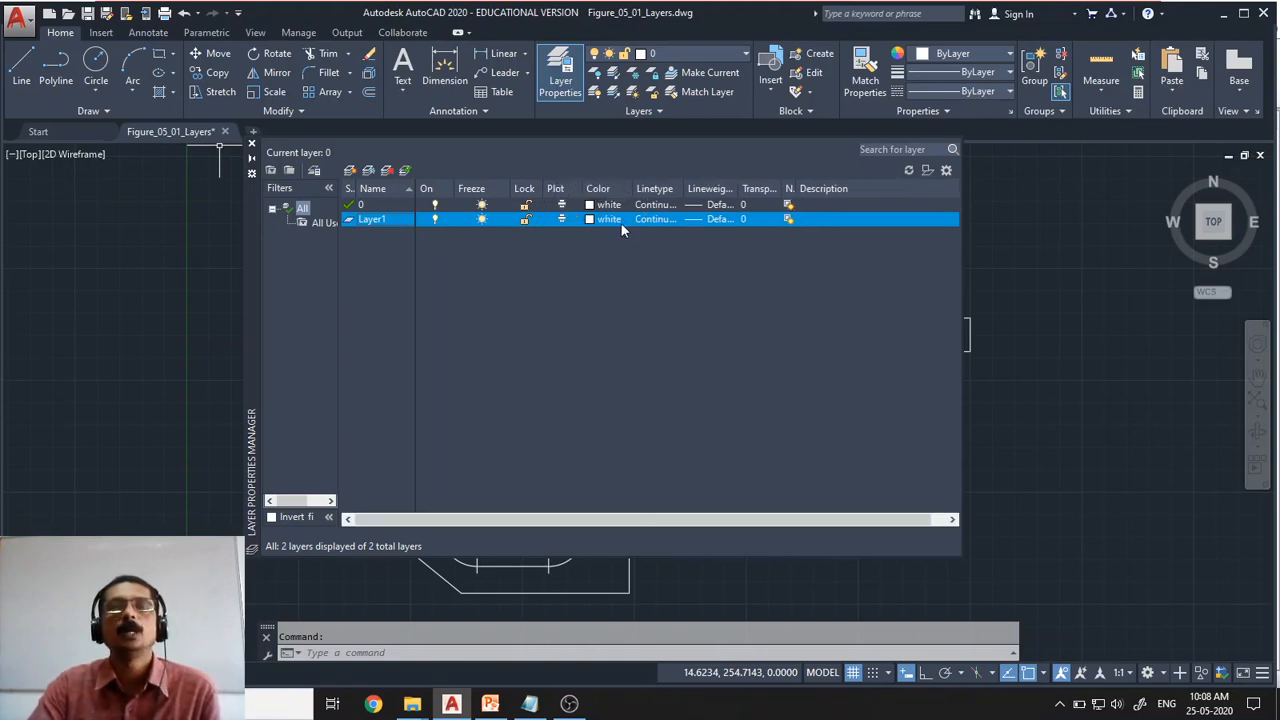
- Rename the new layer Cen_Lines and widen the Linetype and Lineweight columns
left_click(385, 220)
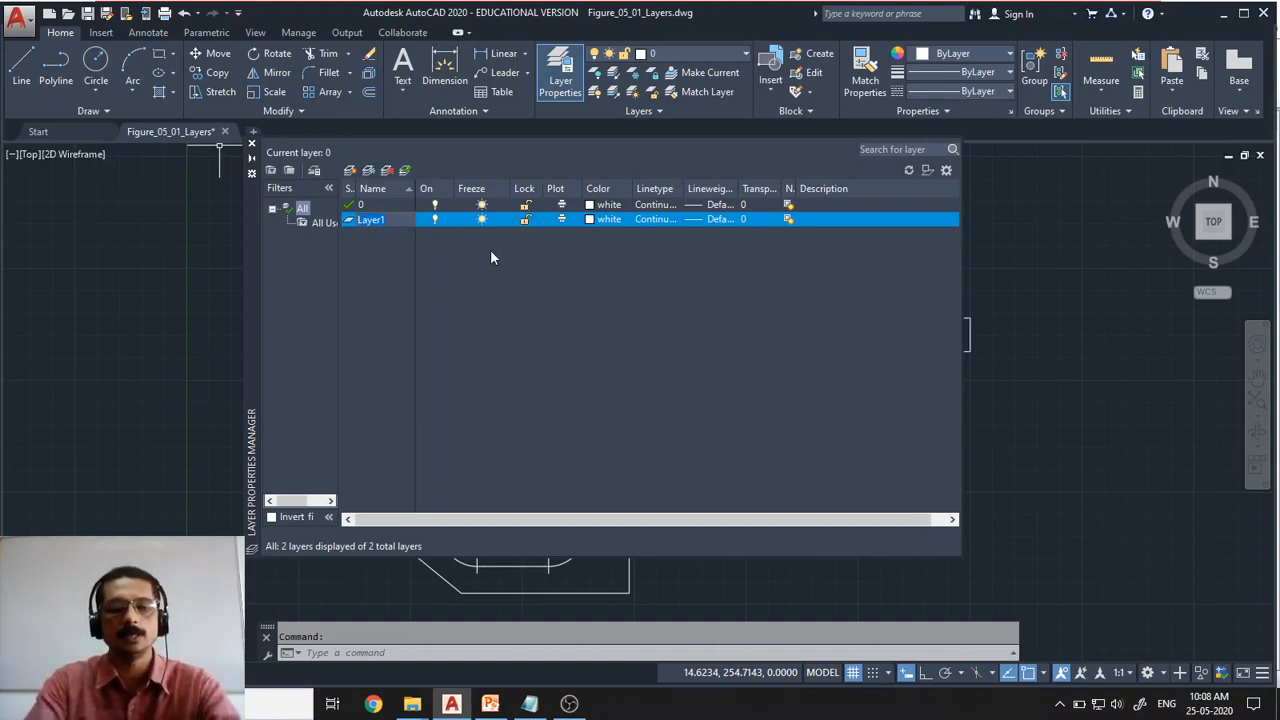
type("Cen")
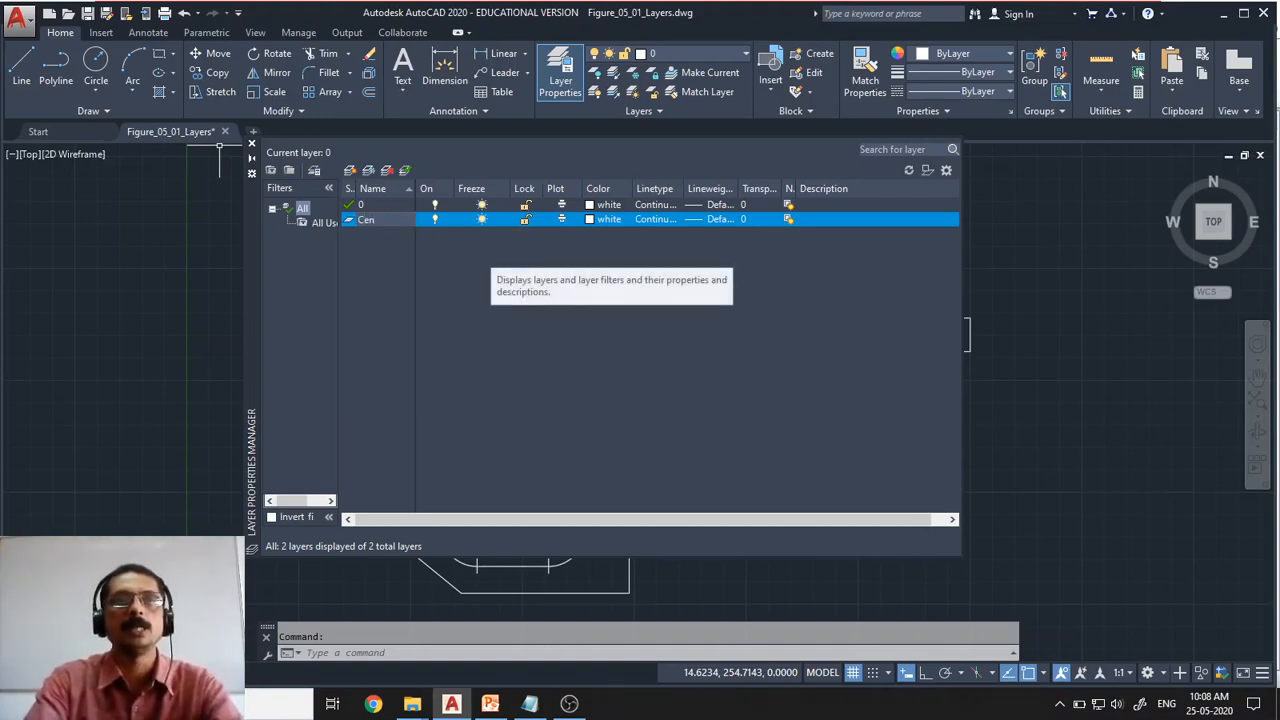
type("_L")
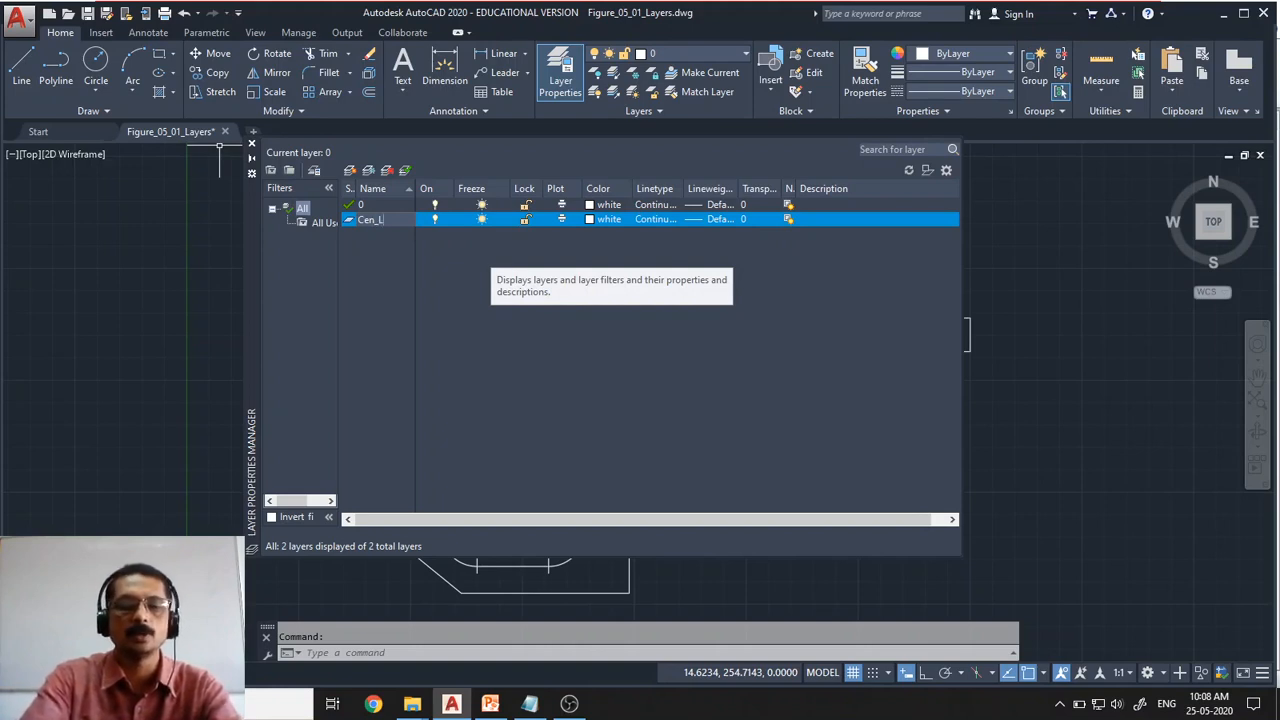
type("ines")
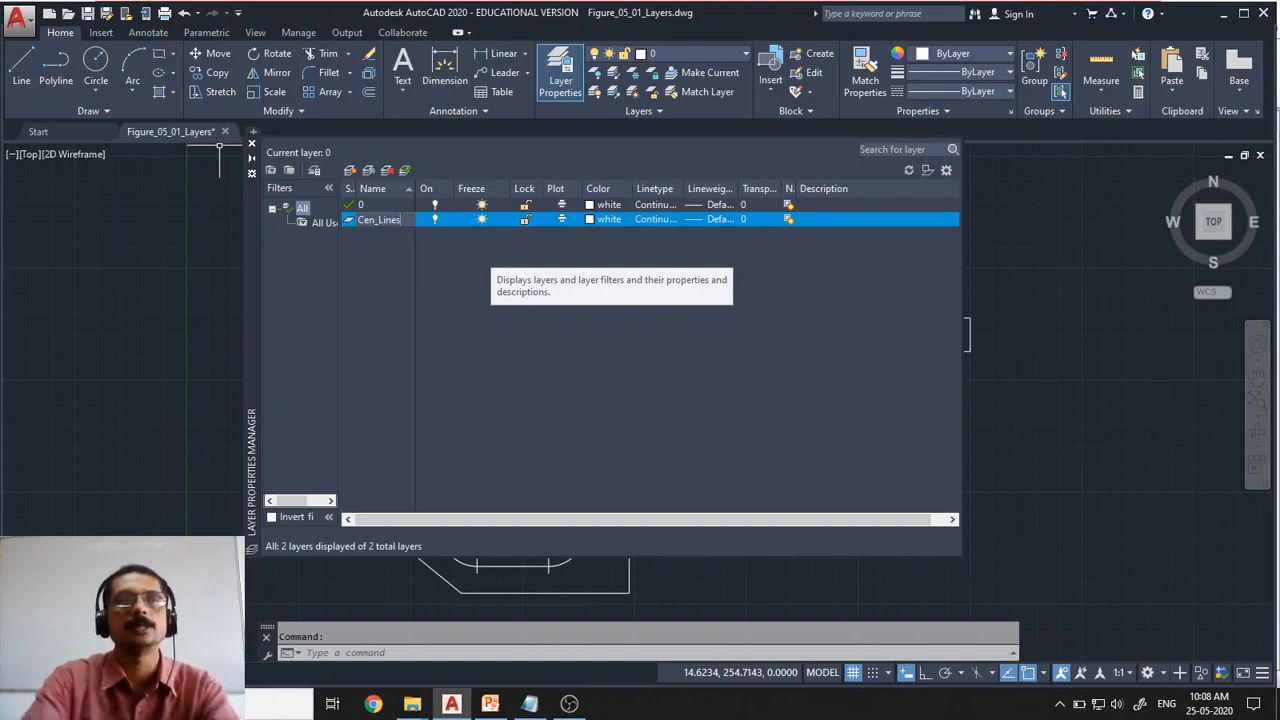
key("Return")
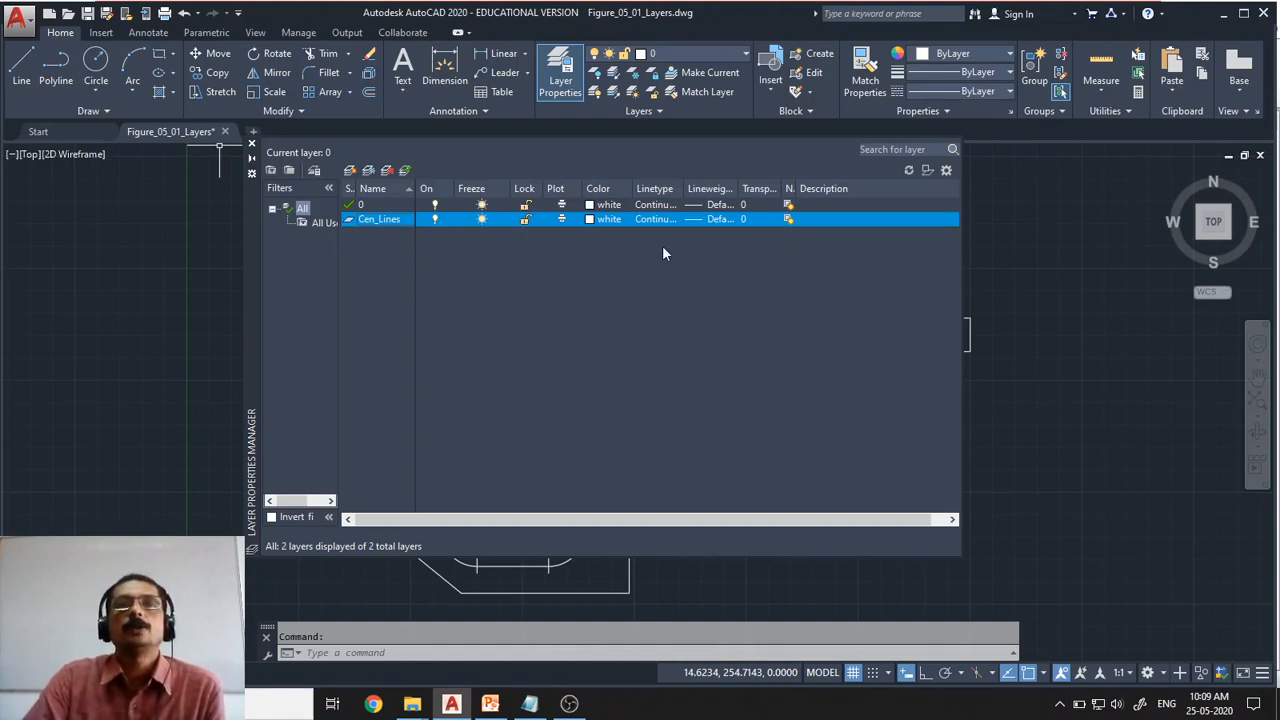
left_click_drag(632, 189, 804, 188)
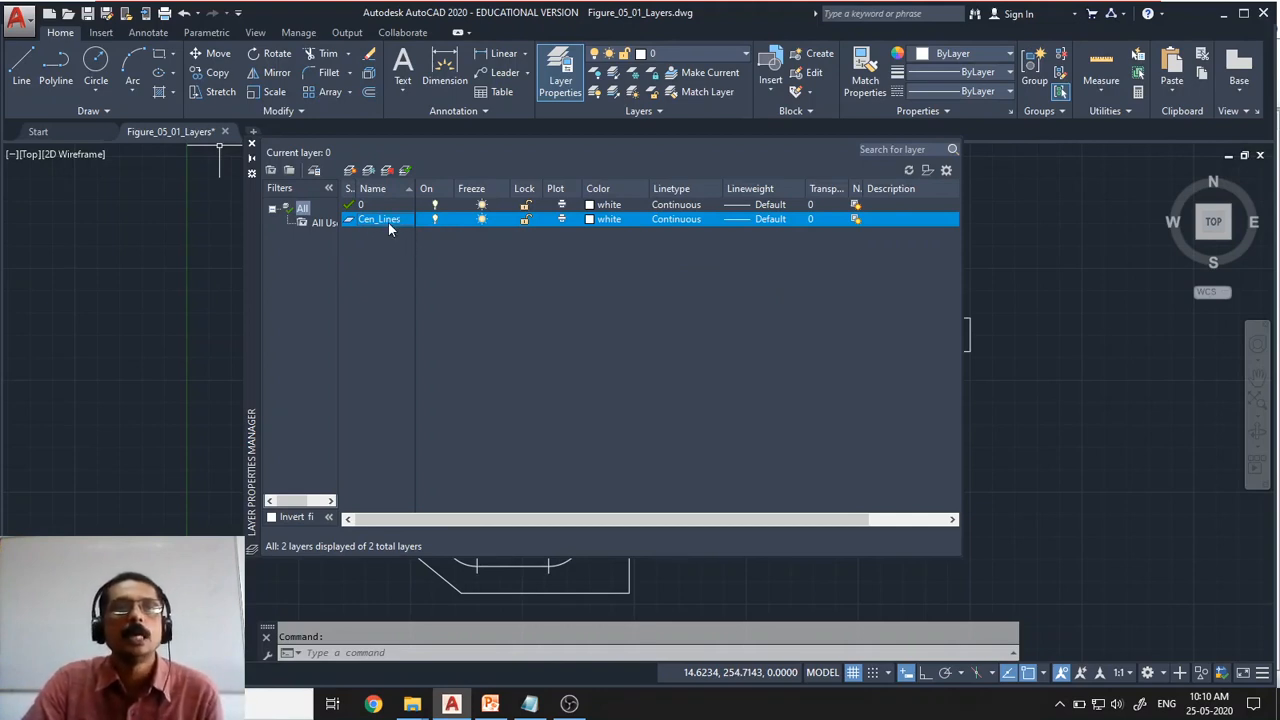
- Review the entries for layers 0 and Cen_Lines, close the layer manager and check the list of available layers
left_click(393, 207)
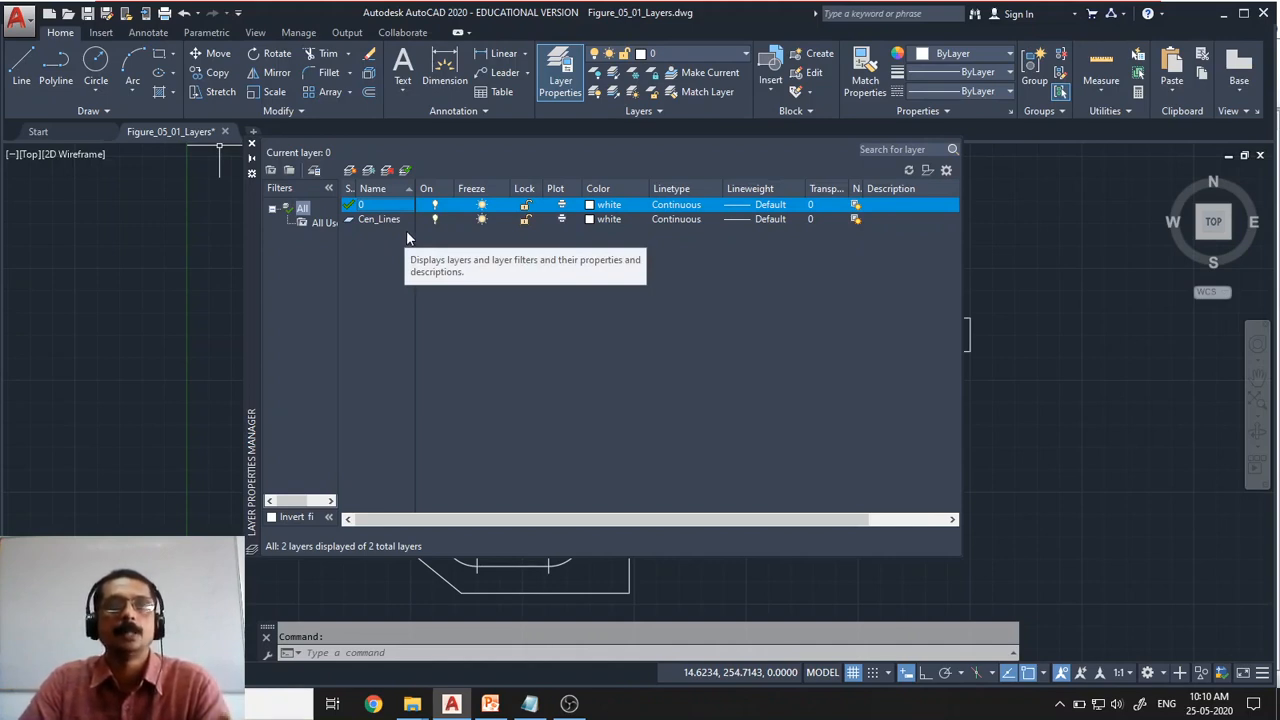
left_click(368, 218)
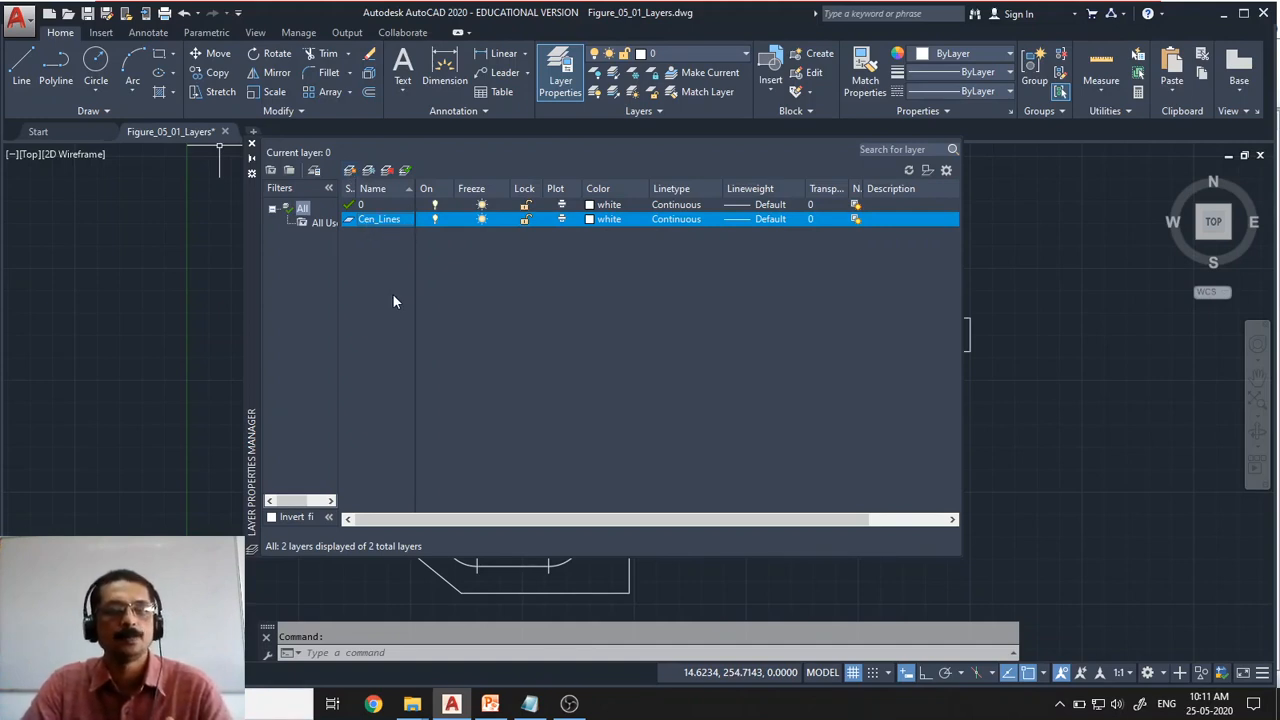
left_click(378, 205)
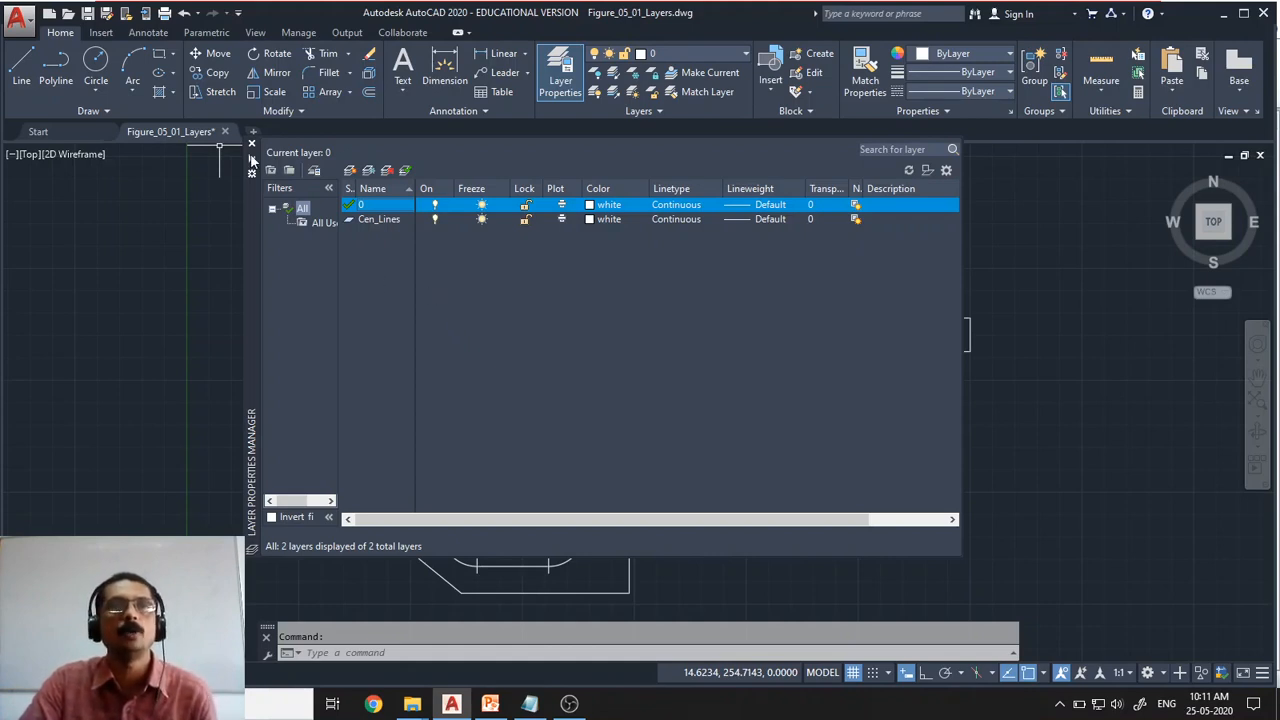
left_click(251, 144)
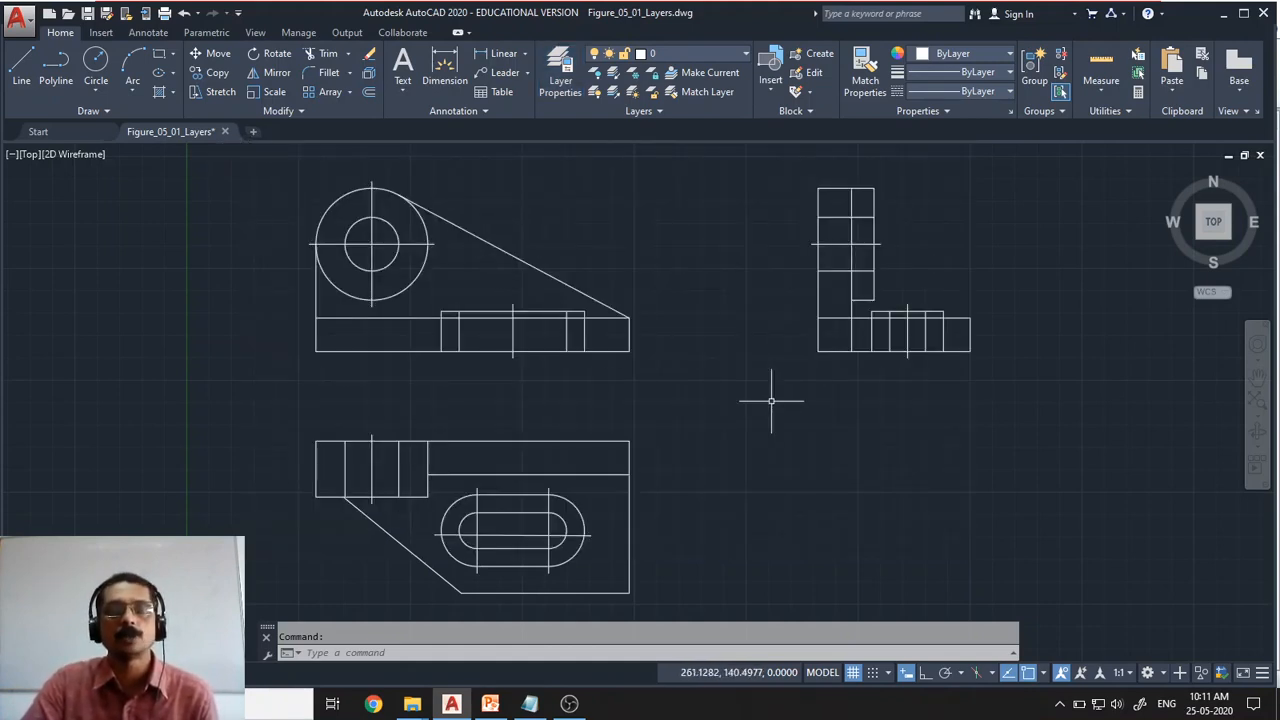
left_click(744, 55)
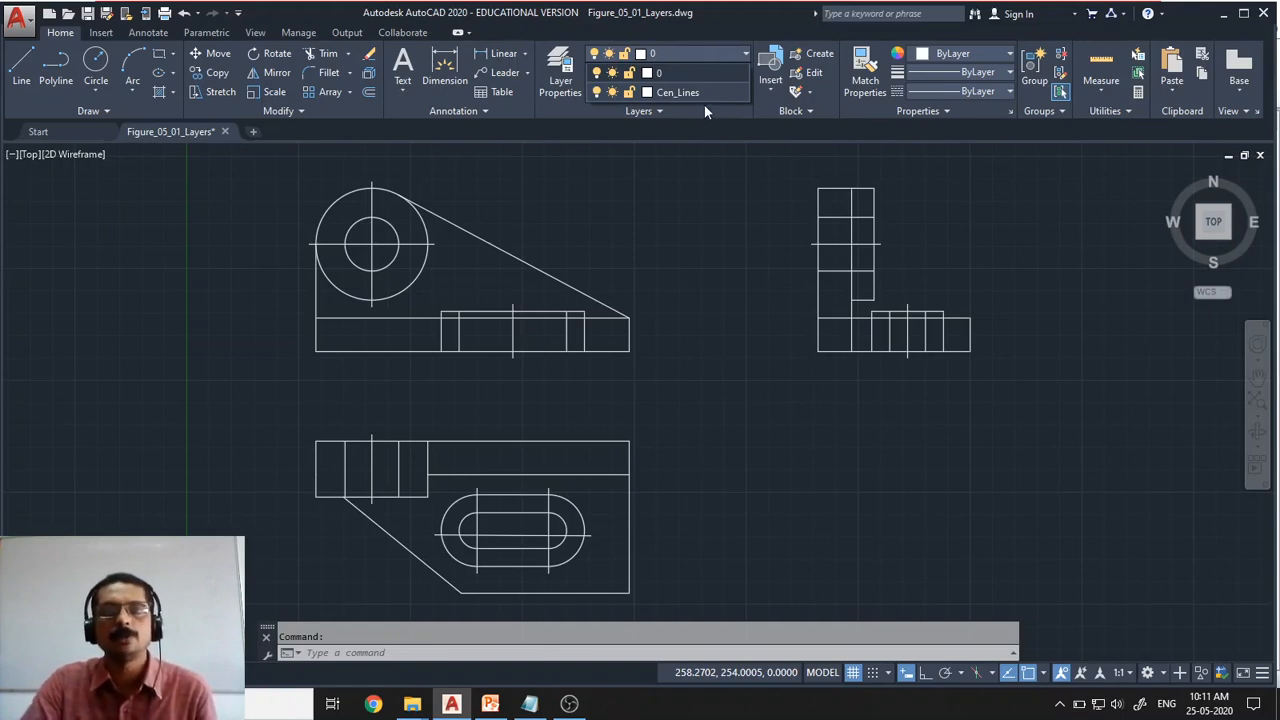
left_click(702, 194)
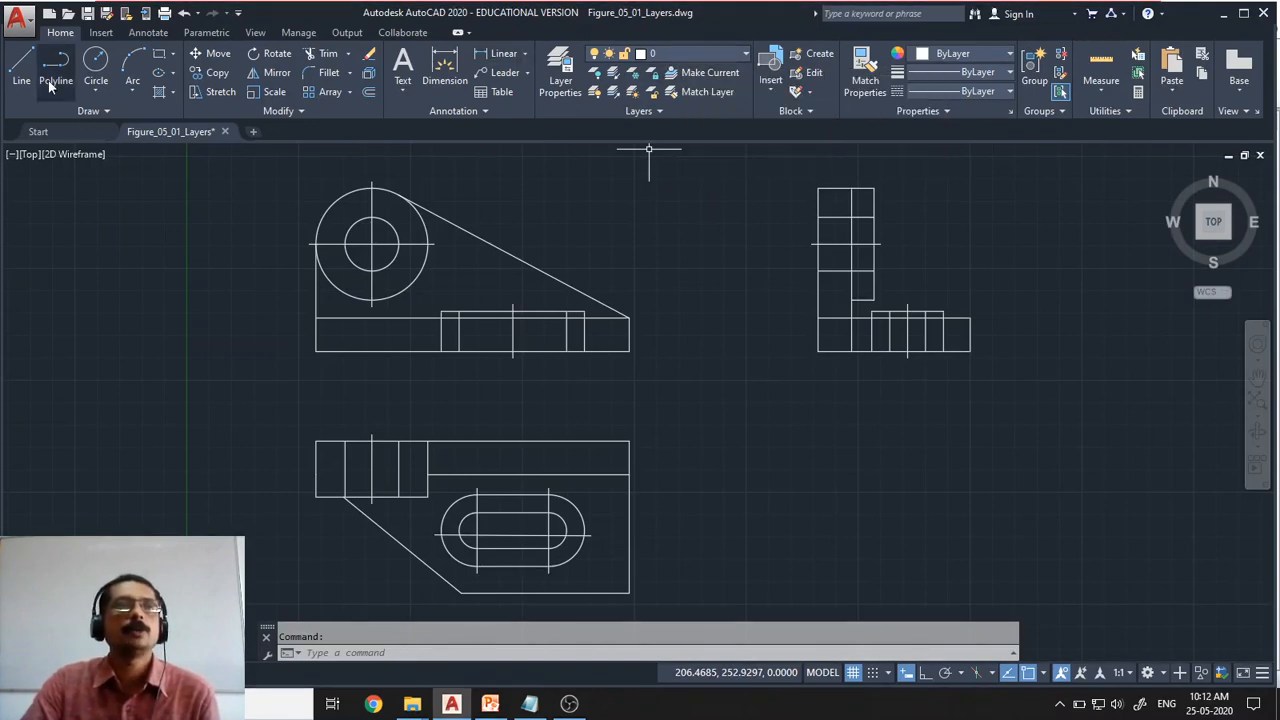
- Draw a closed triangle on layer 0 with the Line command in the empty area below the side view
left_click(22, 72)
left_click(872, 568)
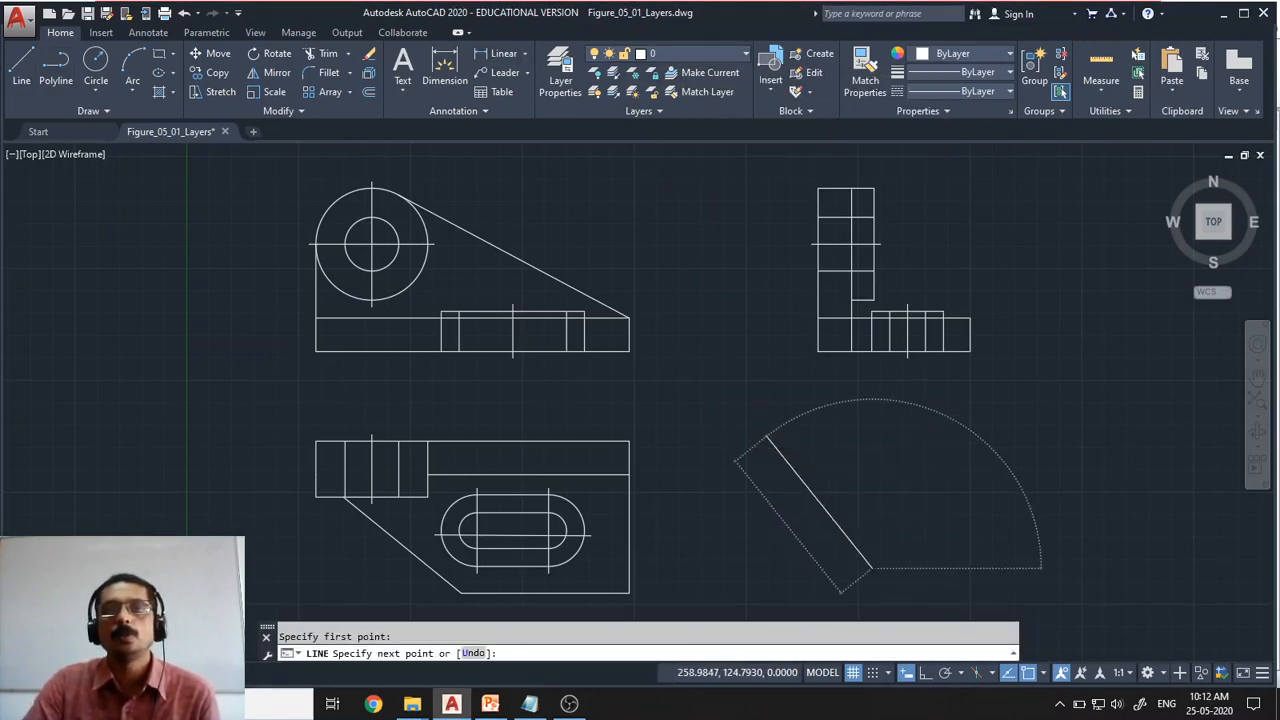
left_click(767, 437)
left_click(1096, 454)
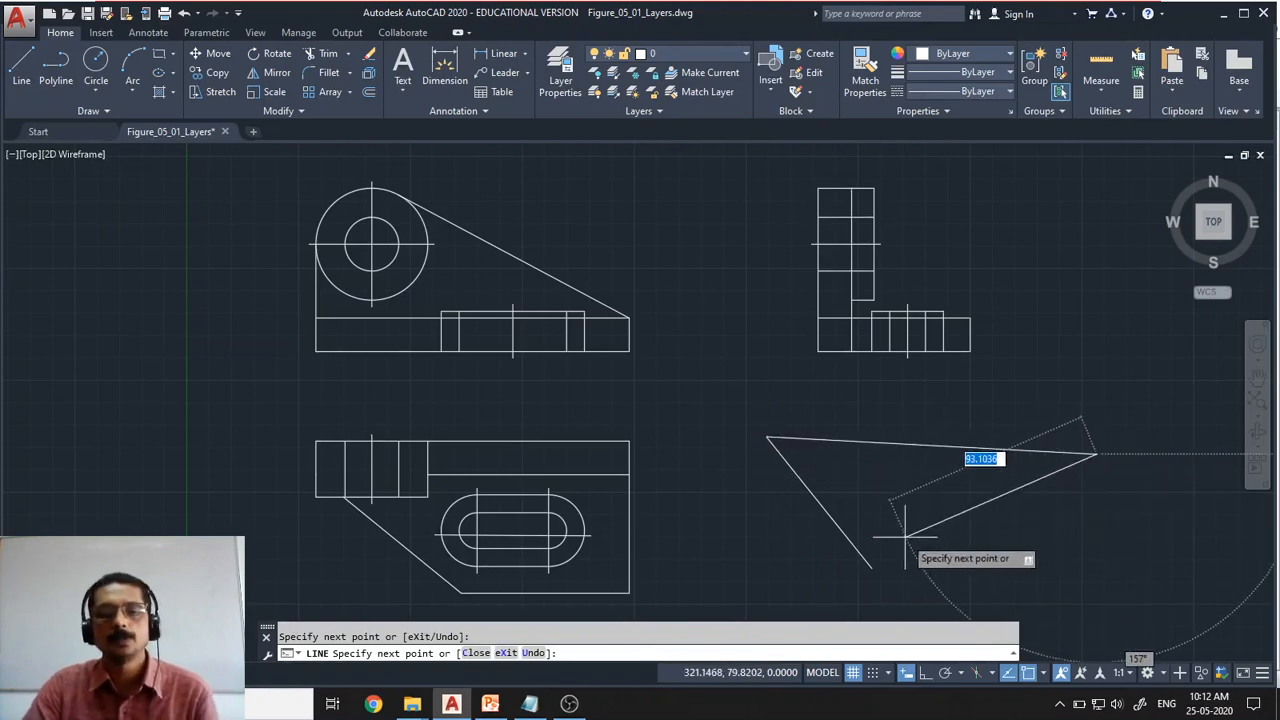
type("c")
key("Return")
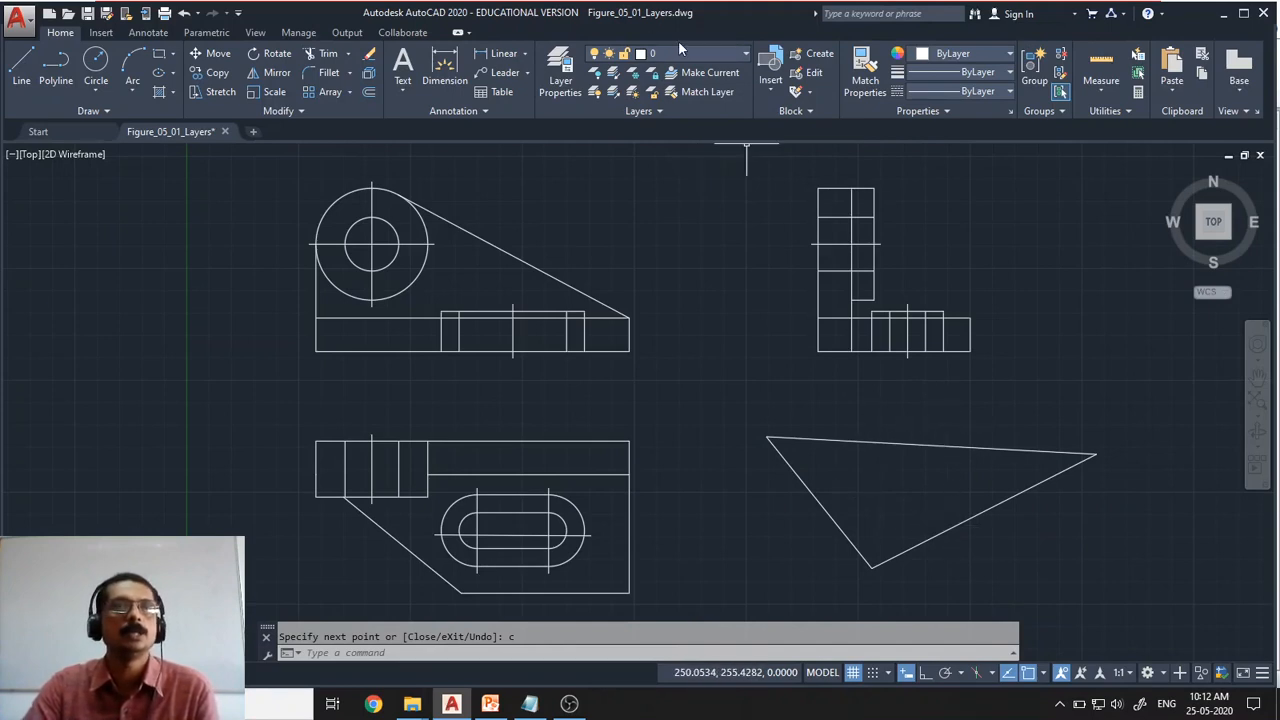
- Make Cen_Lines the current layer and start the Line command
left_click(726, 52)
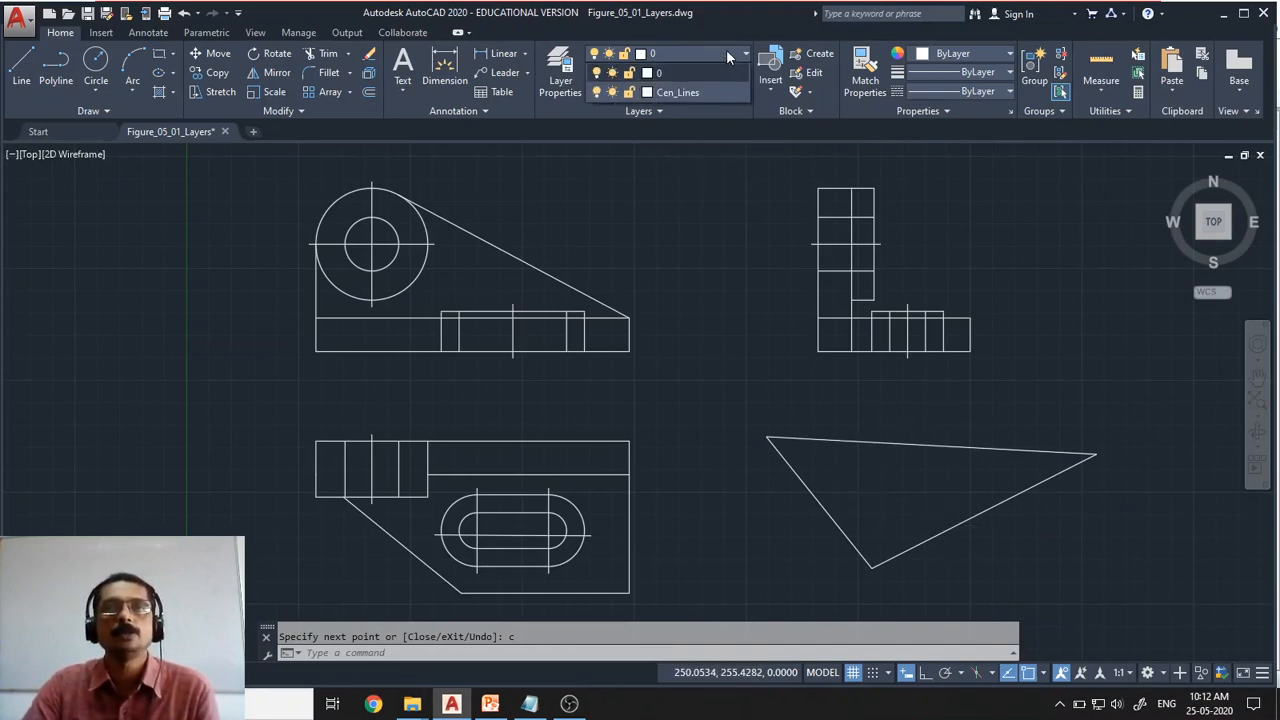
left_click(667, 93)
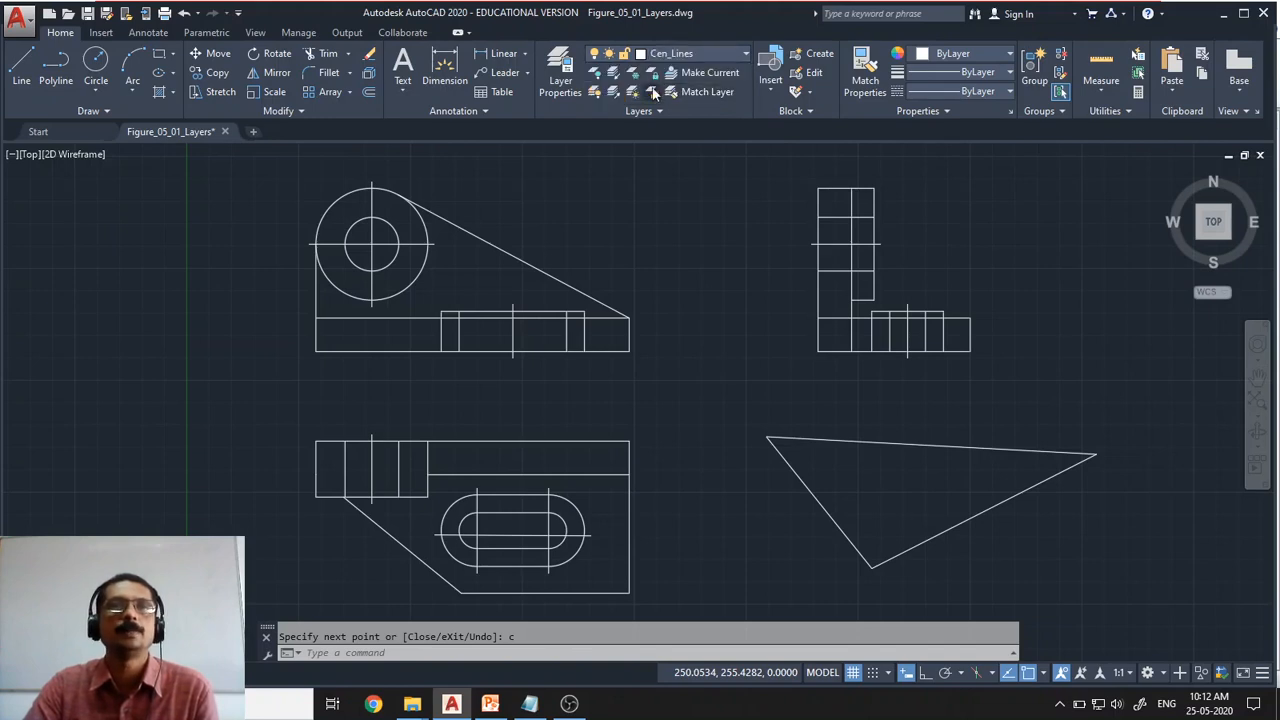
left_click(21, 66)
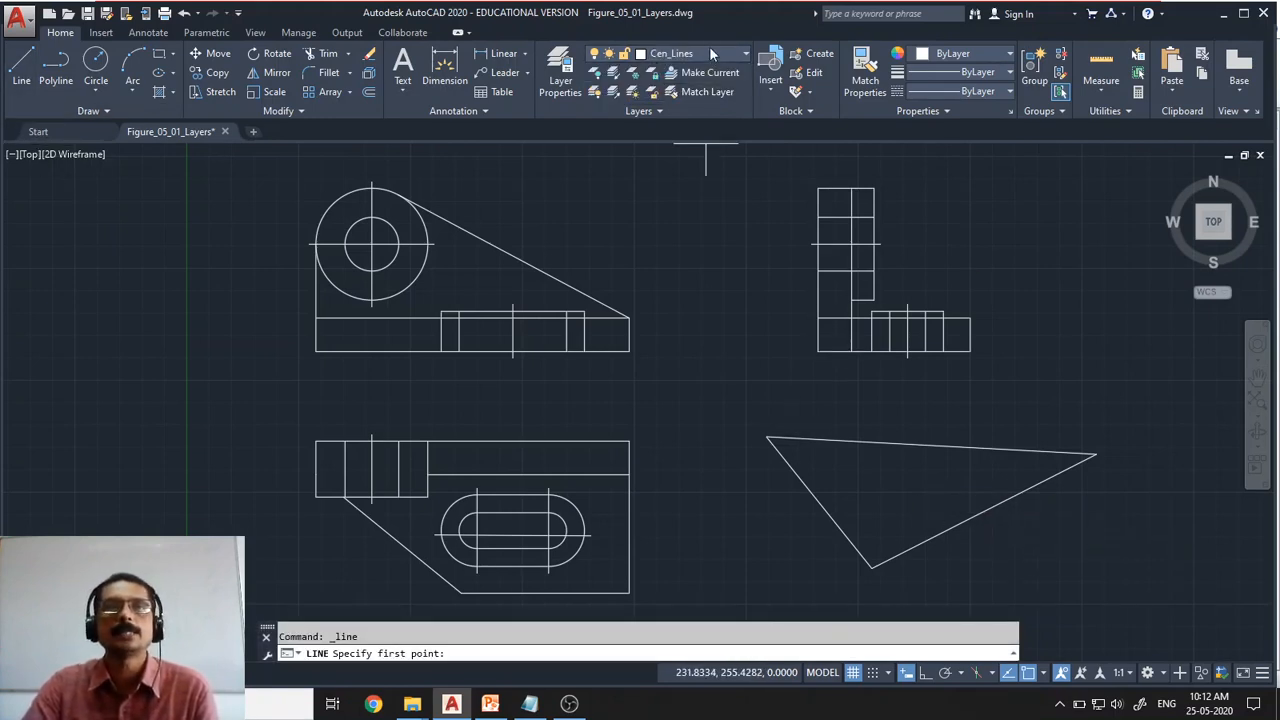
left_click(746, 54)
left_click(677, 93)
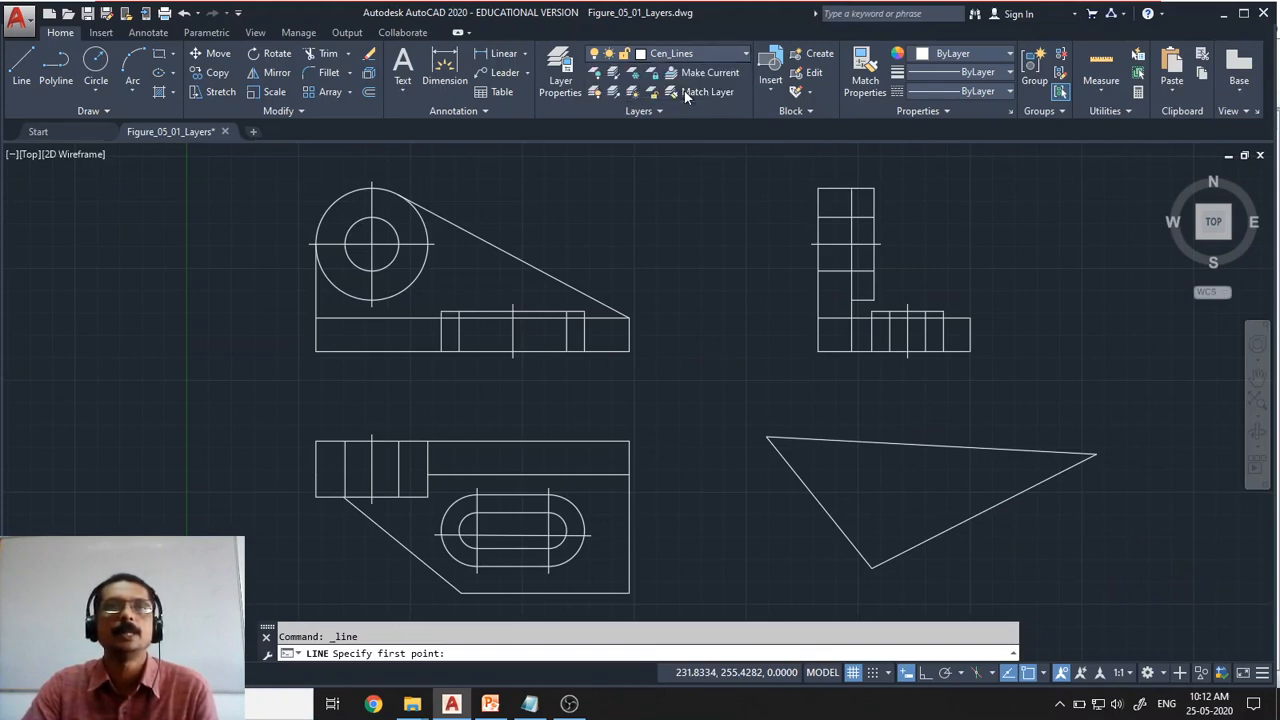
left_click(744, 53)
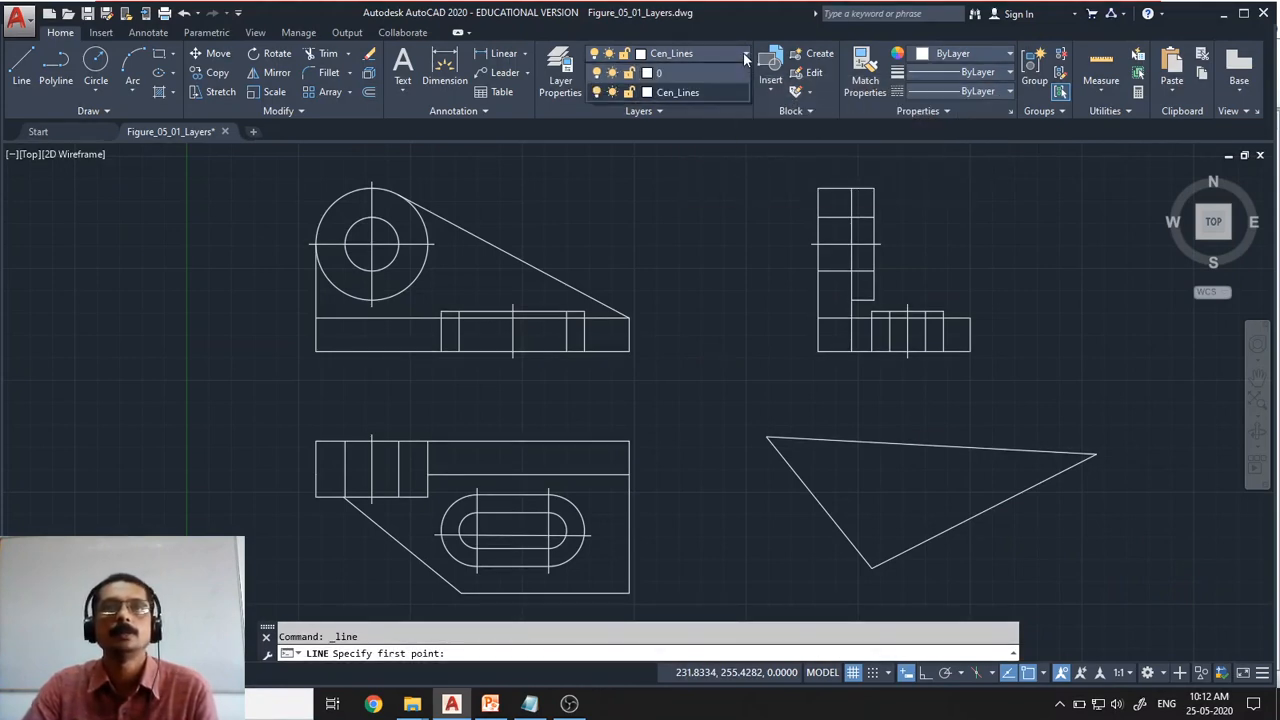
left_click(681, 93)
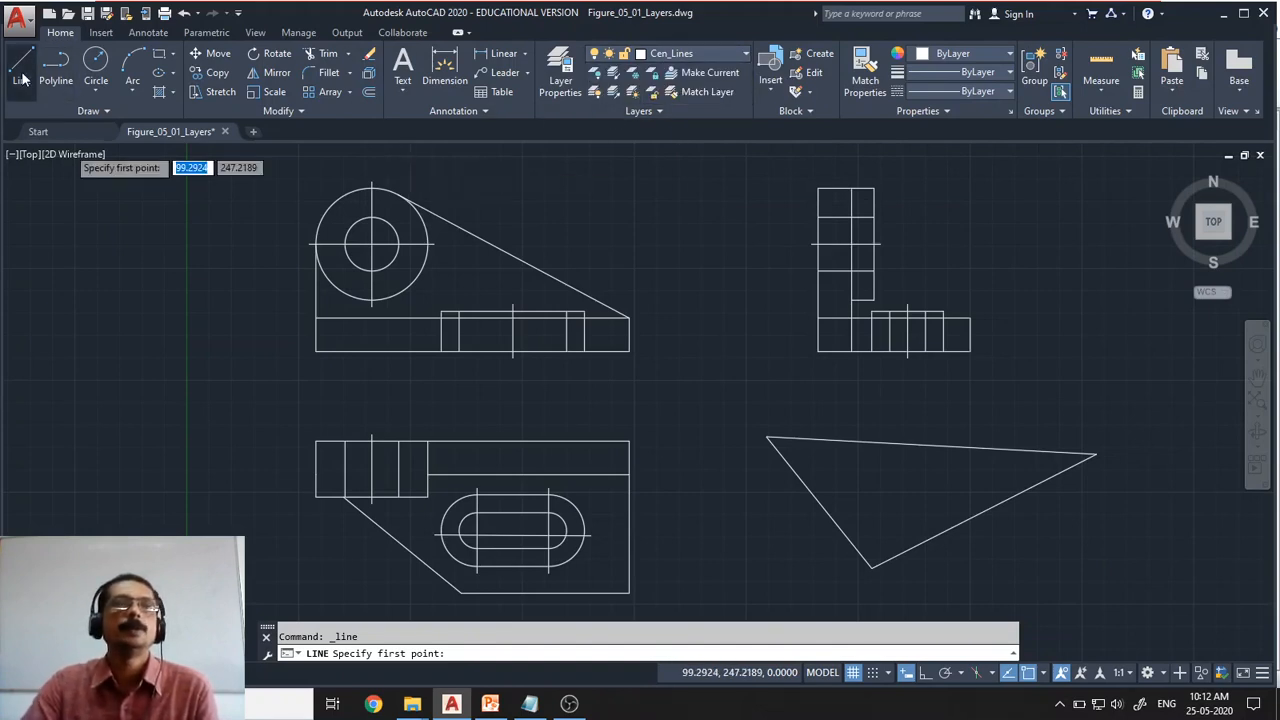
- Draw a second closed triangle on Cen_Lines overlapping the first triangle's right corner, with its last side about 77 units long
left_click(953, 502)
left_click(1049, 351)
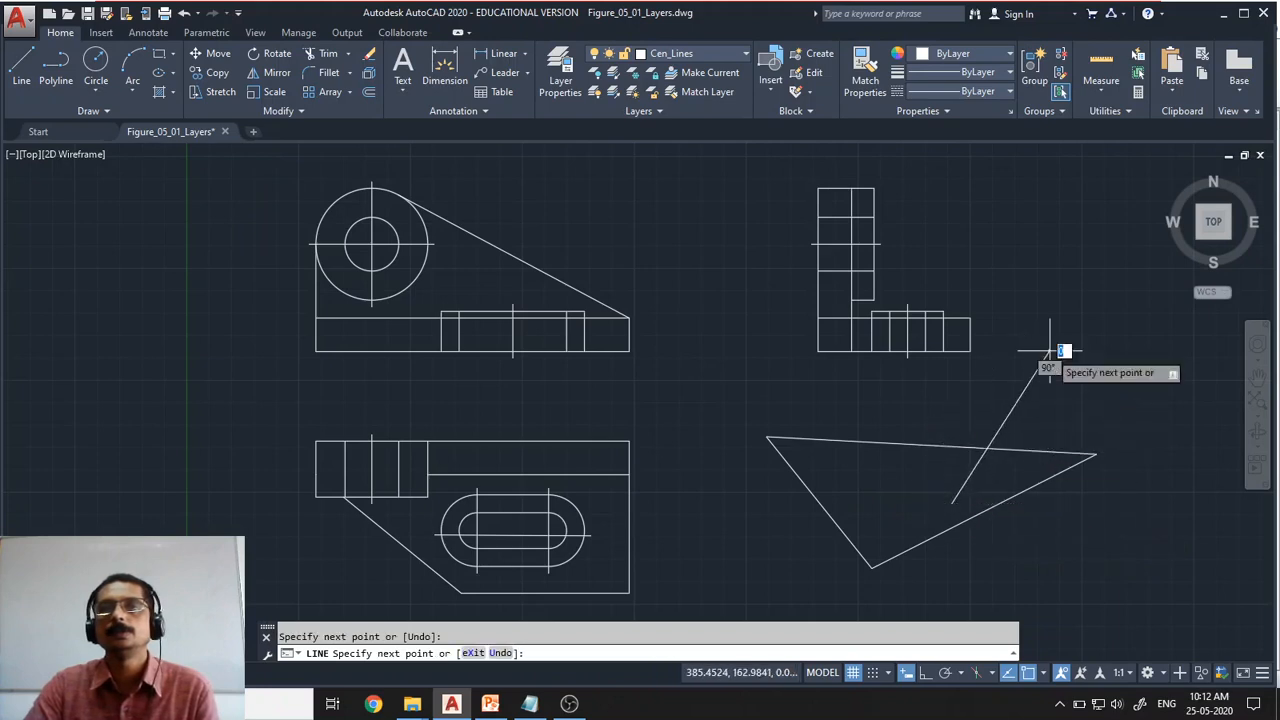
left_click(1117, 551)
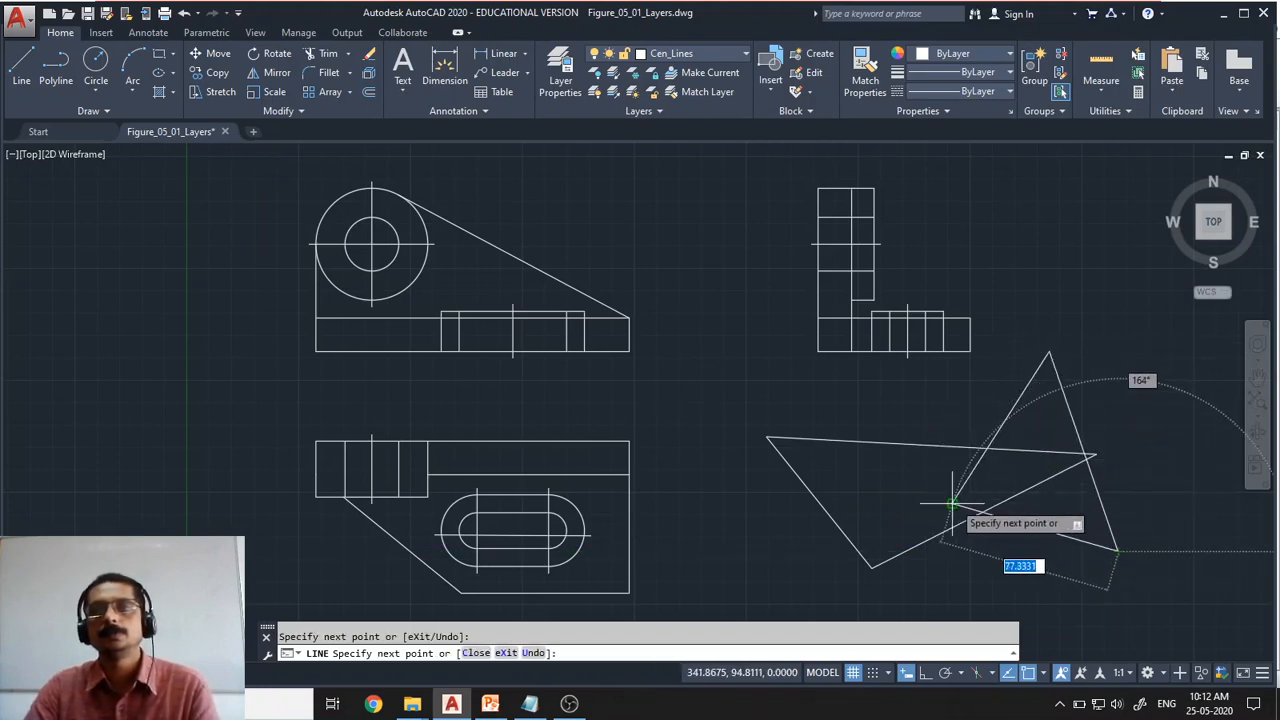
left_click(952, 503)
key("Return")
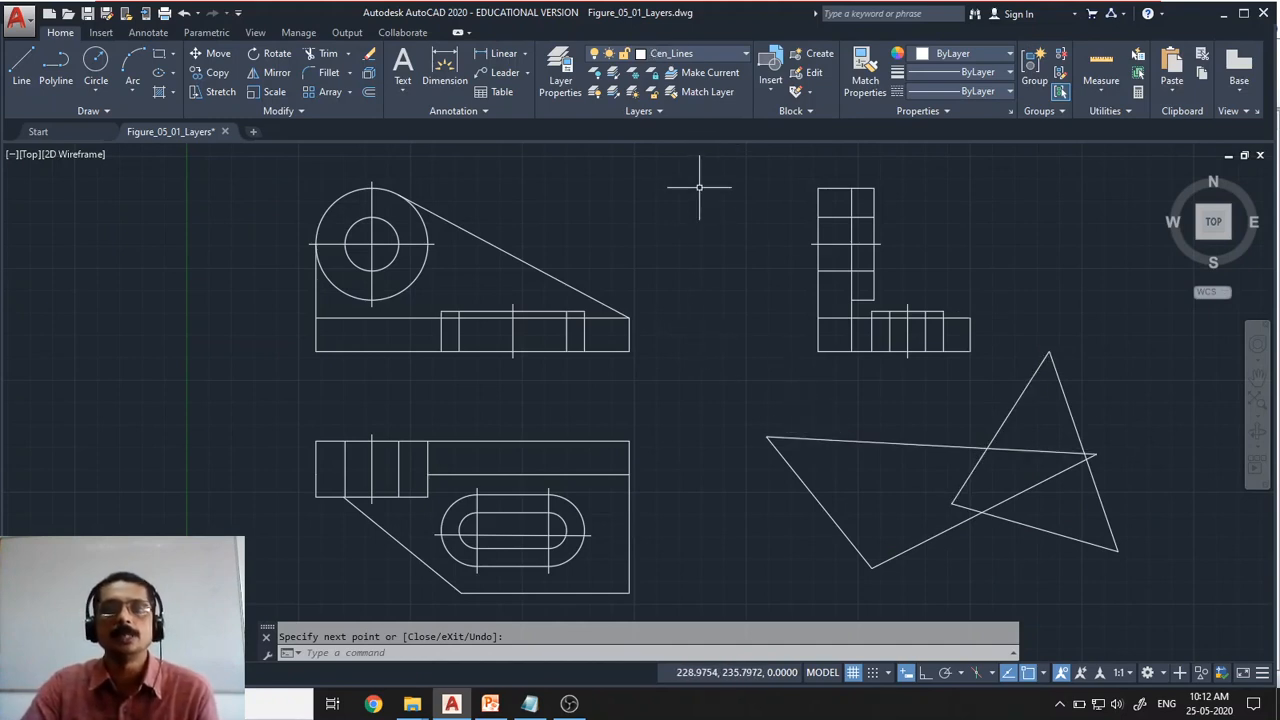
key("Escape")
- Check the layer assignment of two sides of the first triangle, one side of the second, and the side view's left edge
left_click(833, 438)
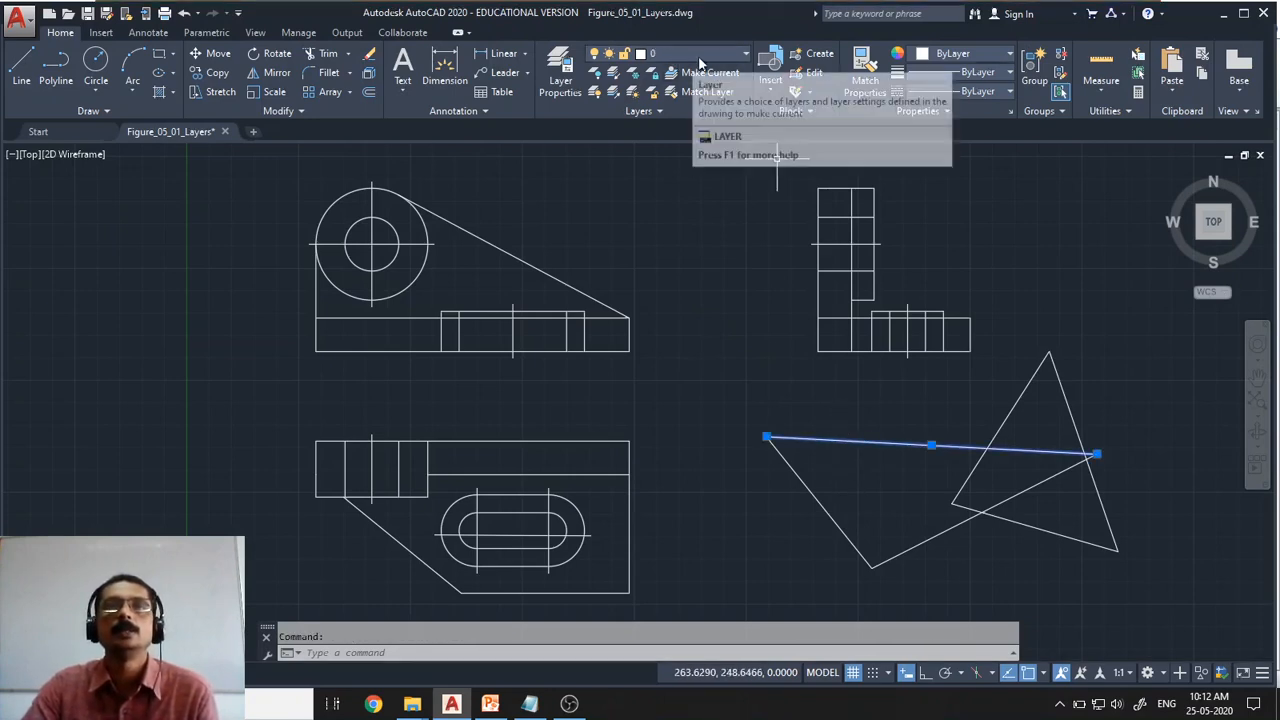
left_click(804, 482)
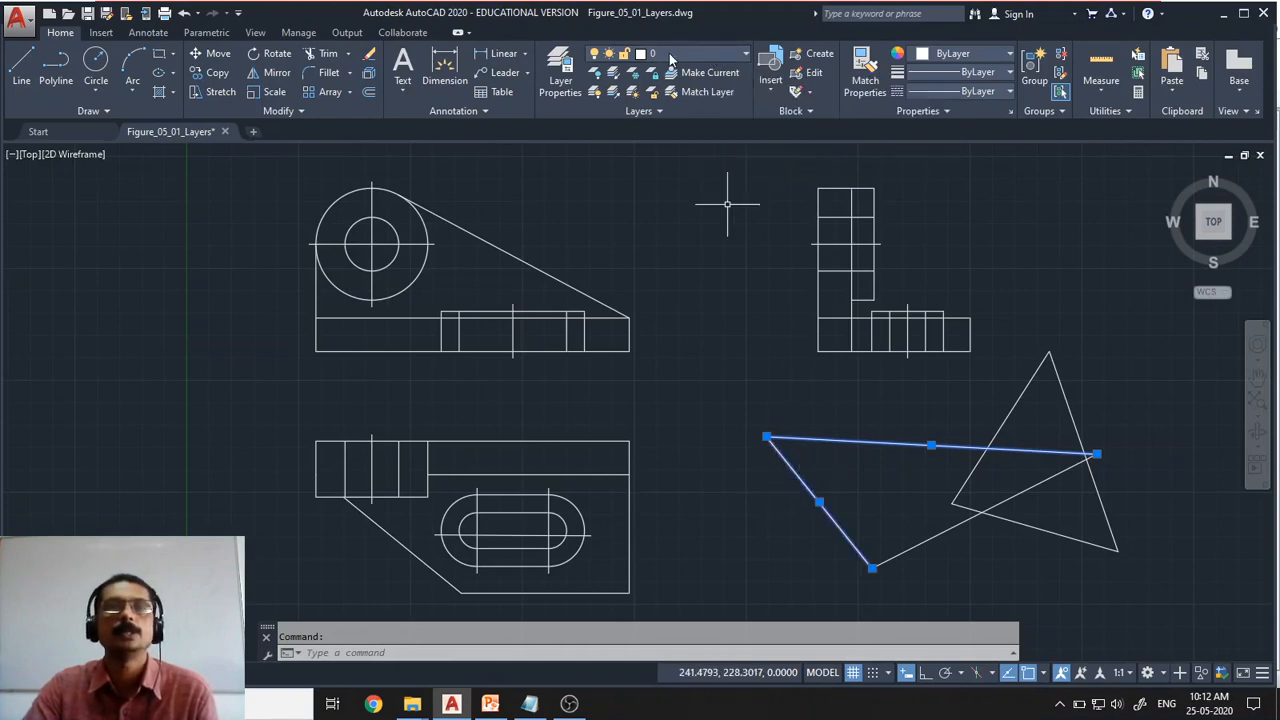
left_click(1017, 398)
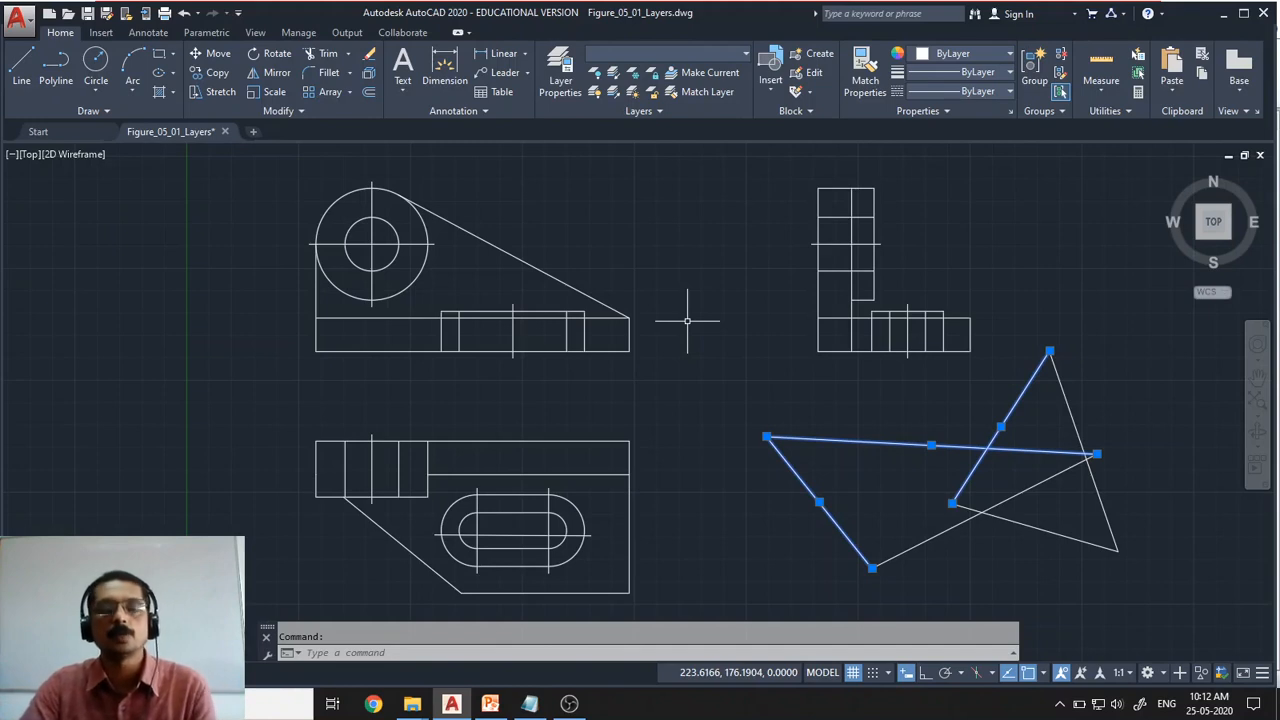
key("Escape")
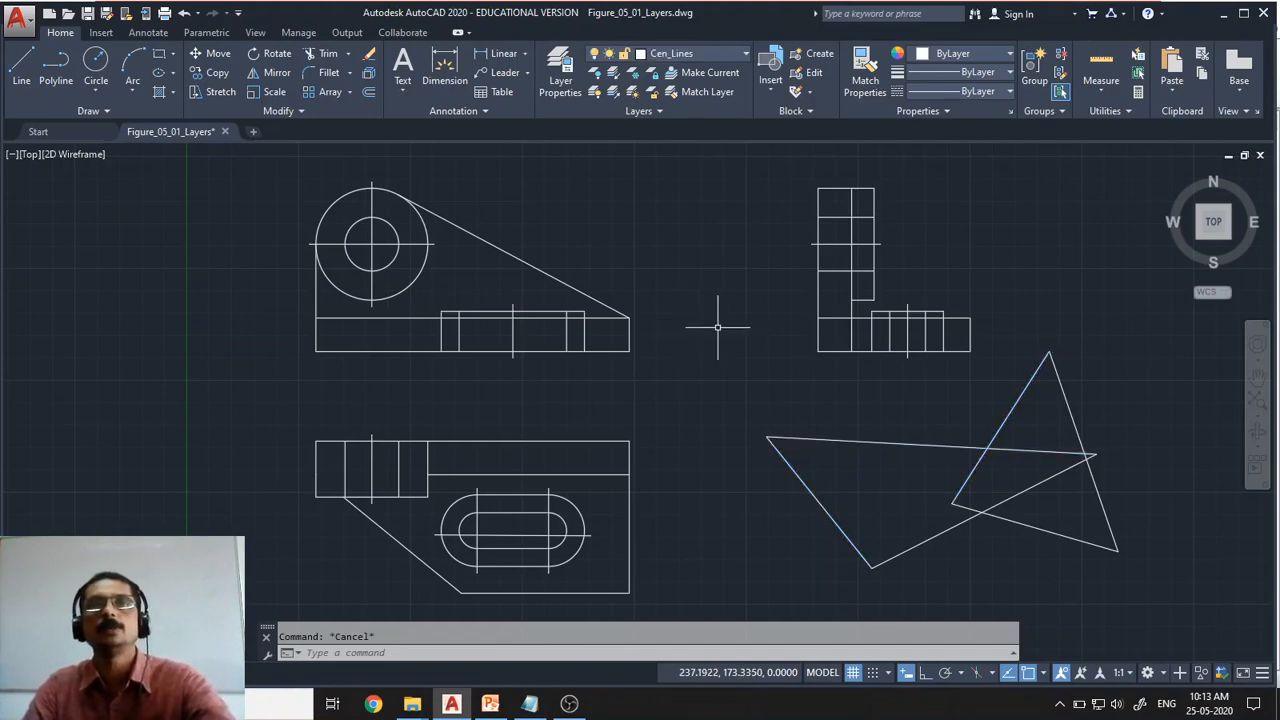
left_click(818, 323)
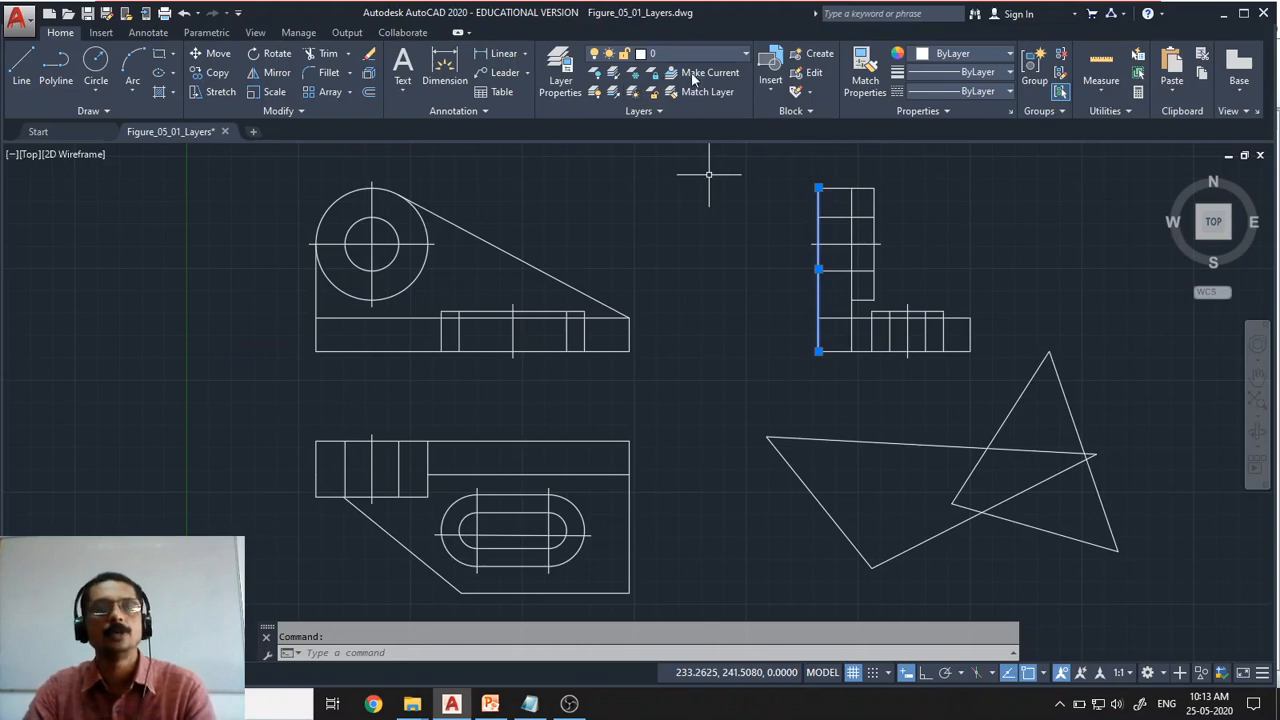
- Check the layer assignment of the second triangle's side running from its apex to its lower-left corner
key("Escape")
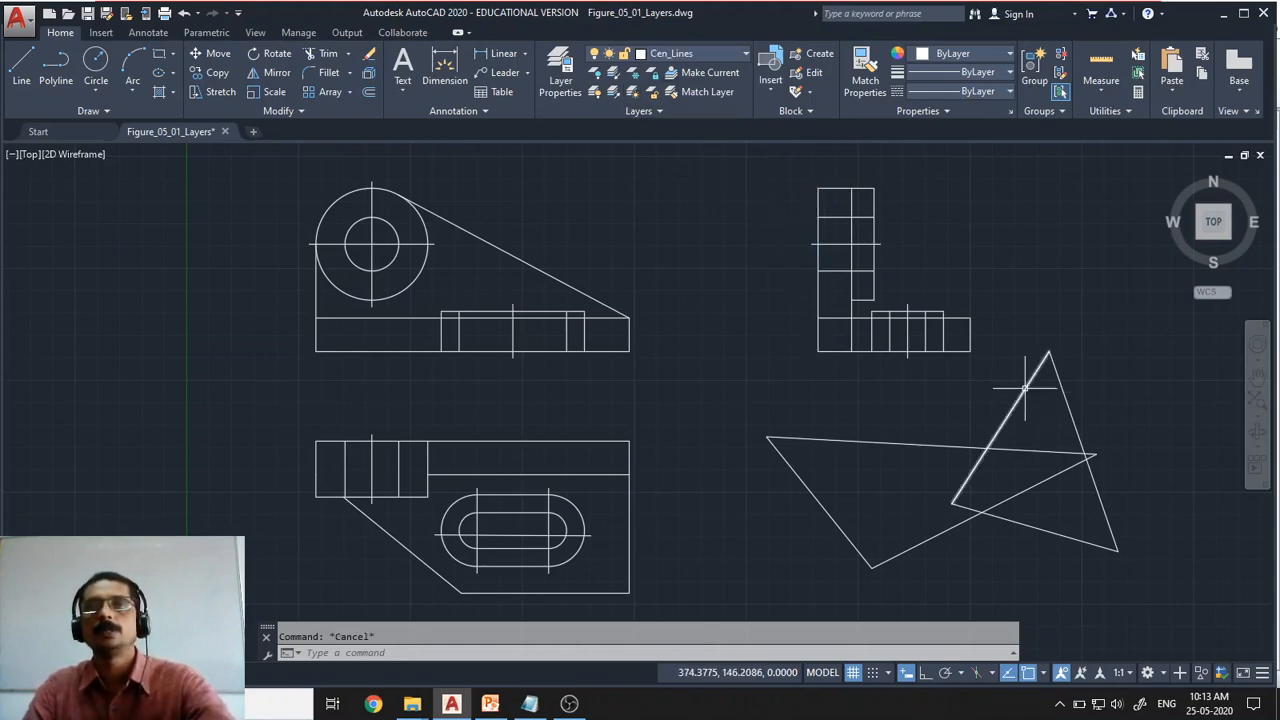
left_click(1024, 387)
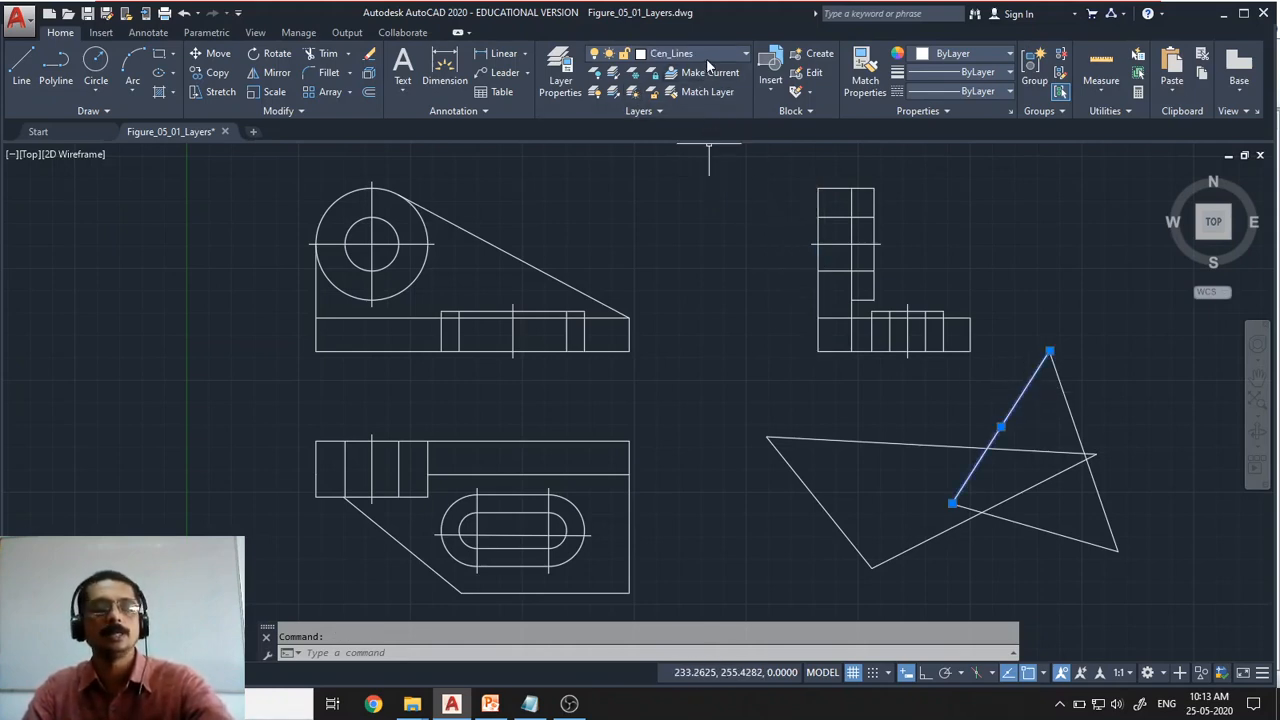
key("Escape")
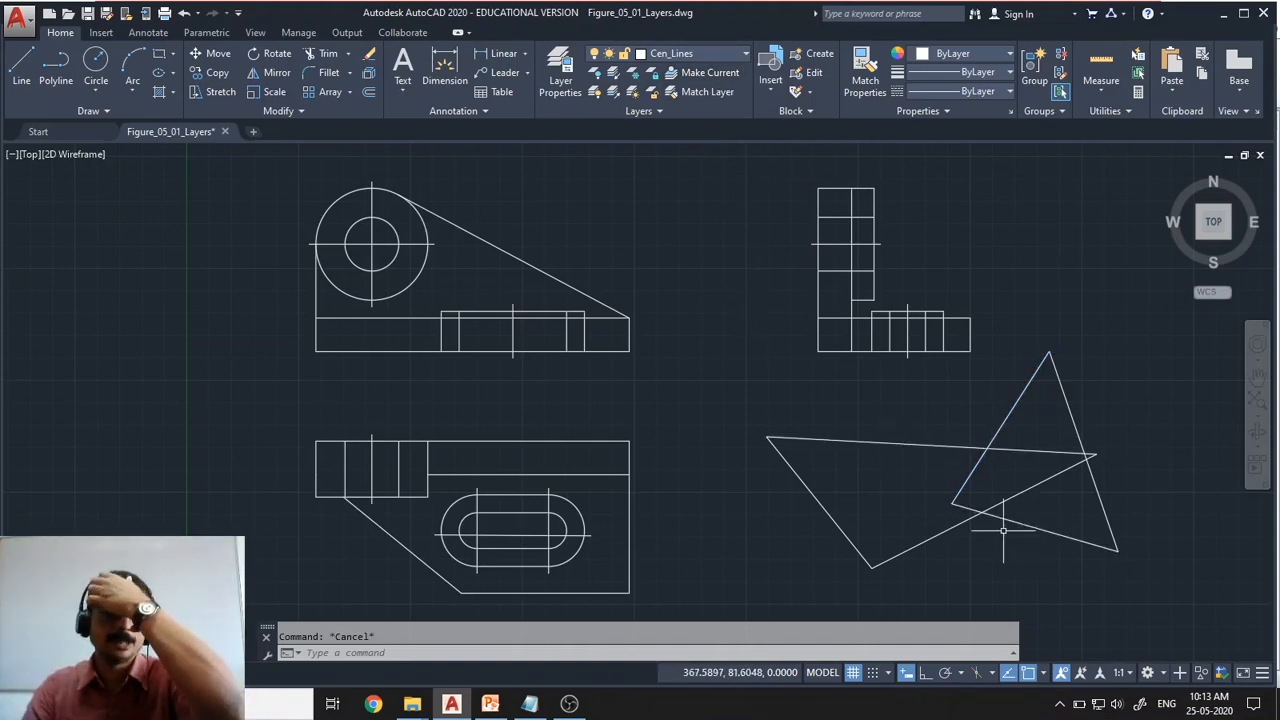
- Move the first triangle's left side from layer 0 to the Cen_Lines layer
left_click(800, 479)
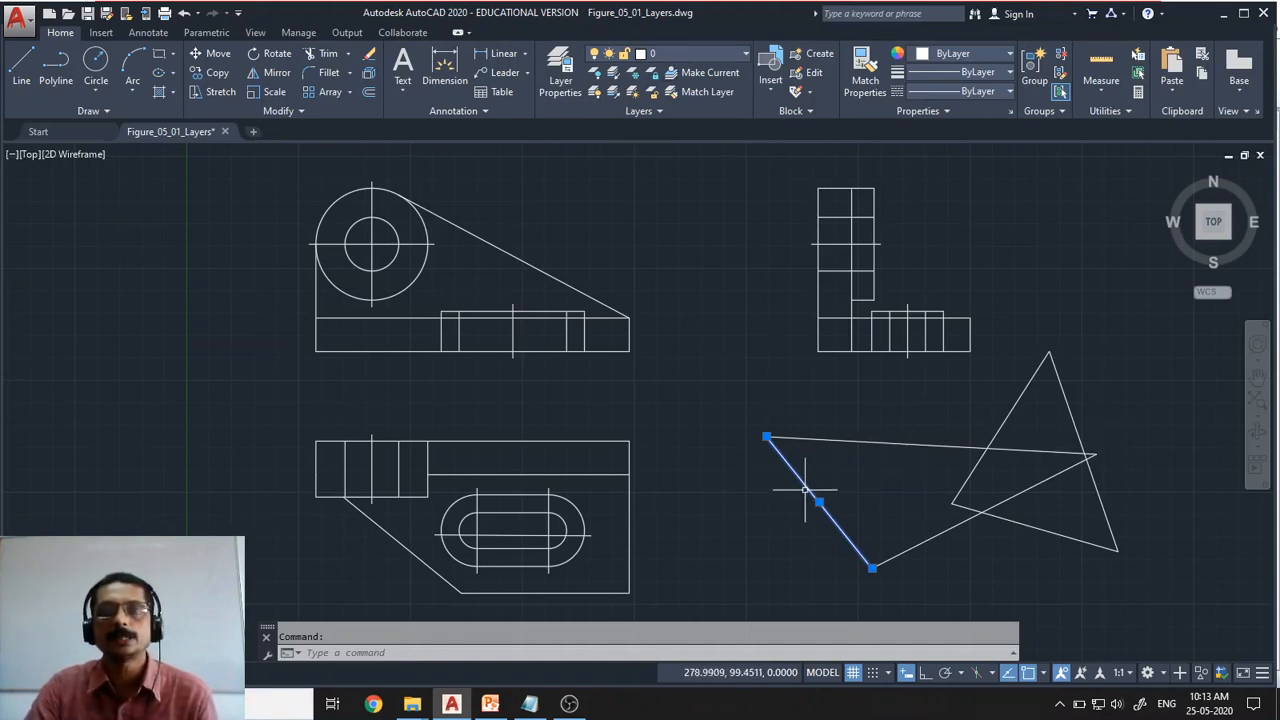
left_click(741, 53)
left_click(669, 93)
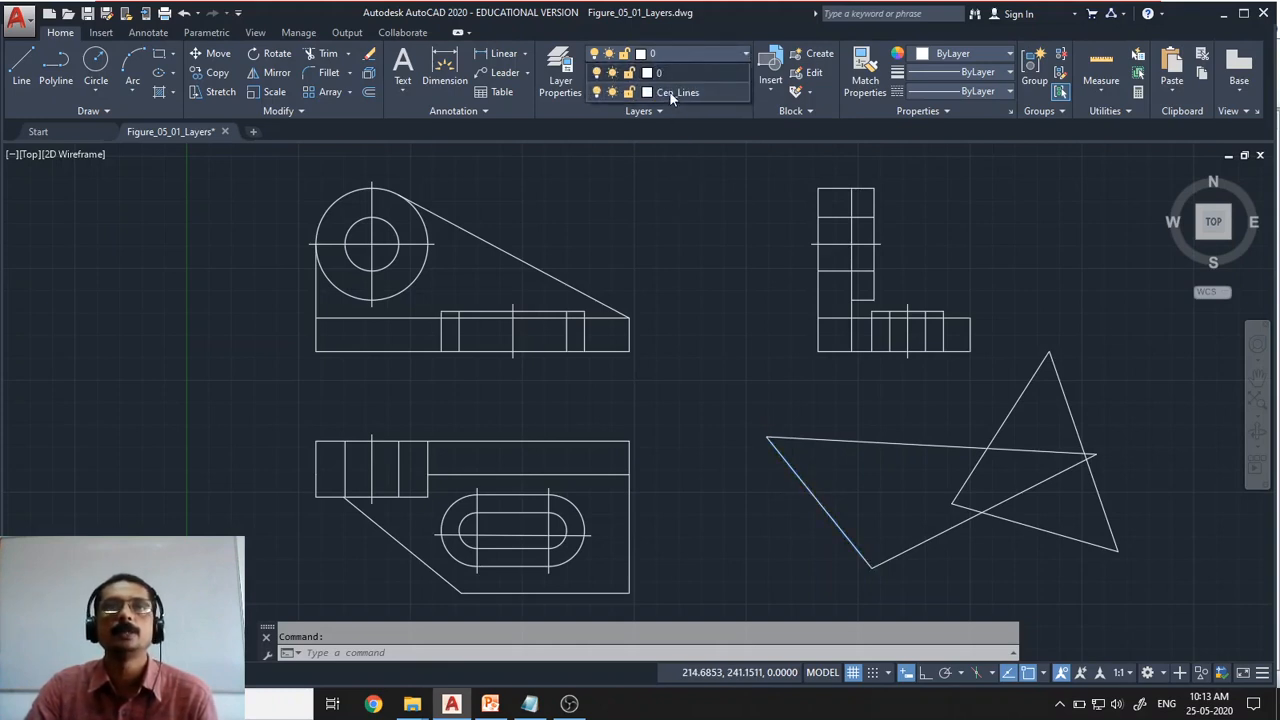
left_click(671, 93)
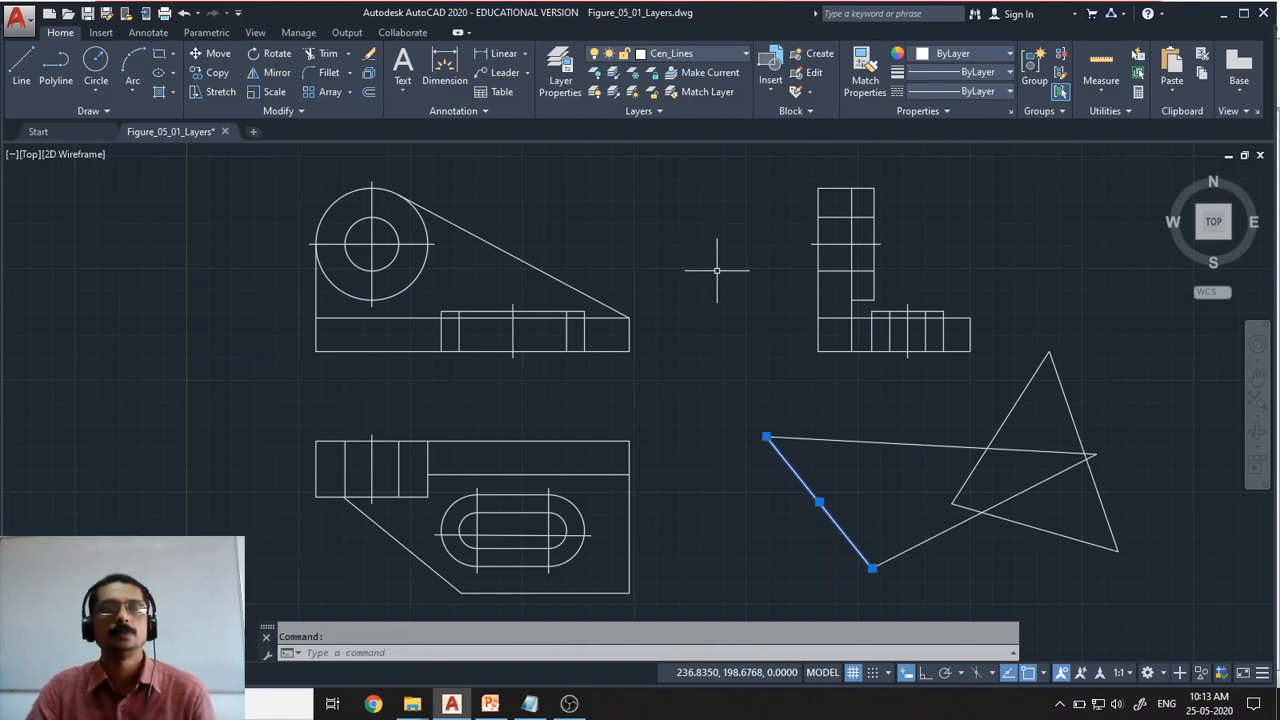
key("Escape")
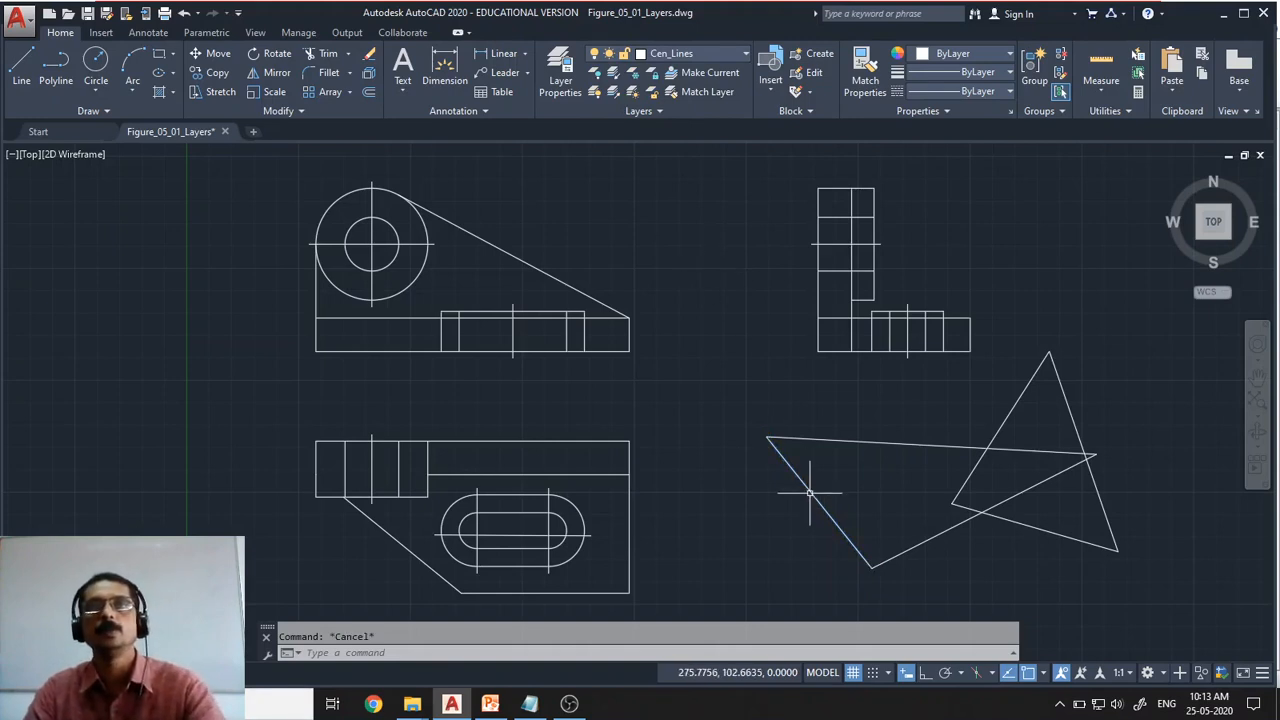
- Compare the layer assignments of the first triangle's upper side and its left side
left_click(853, 439)
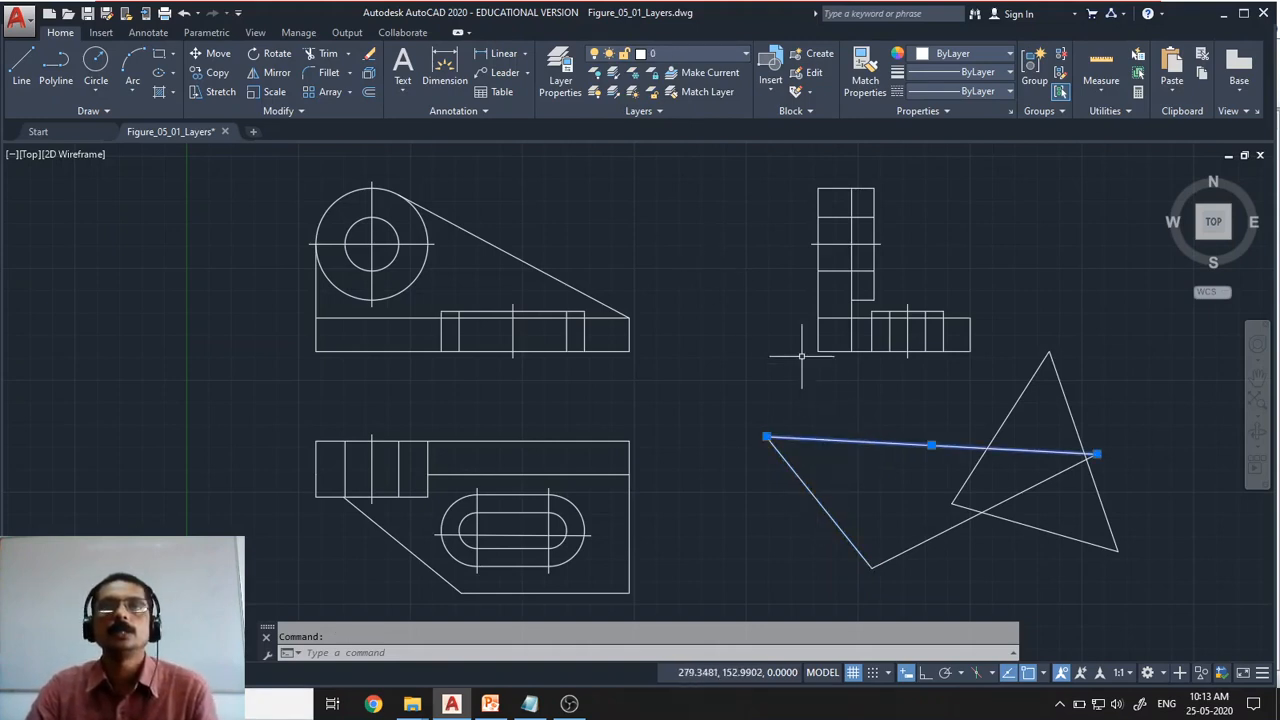
key("Escape")
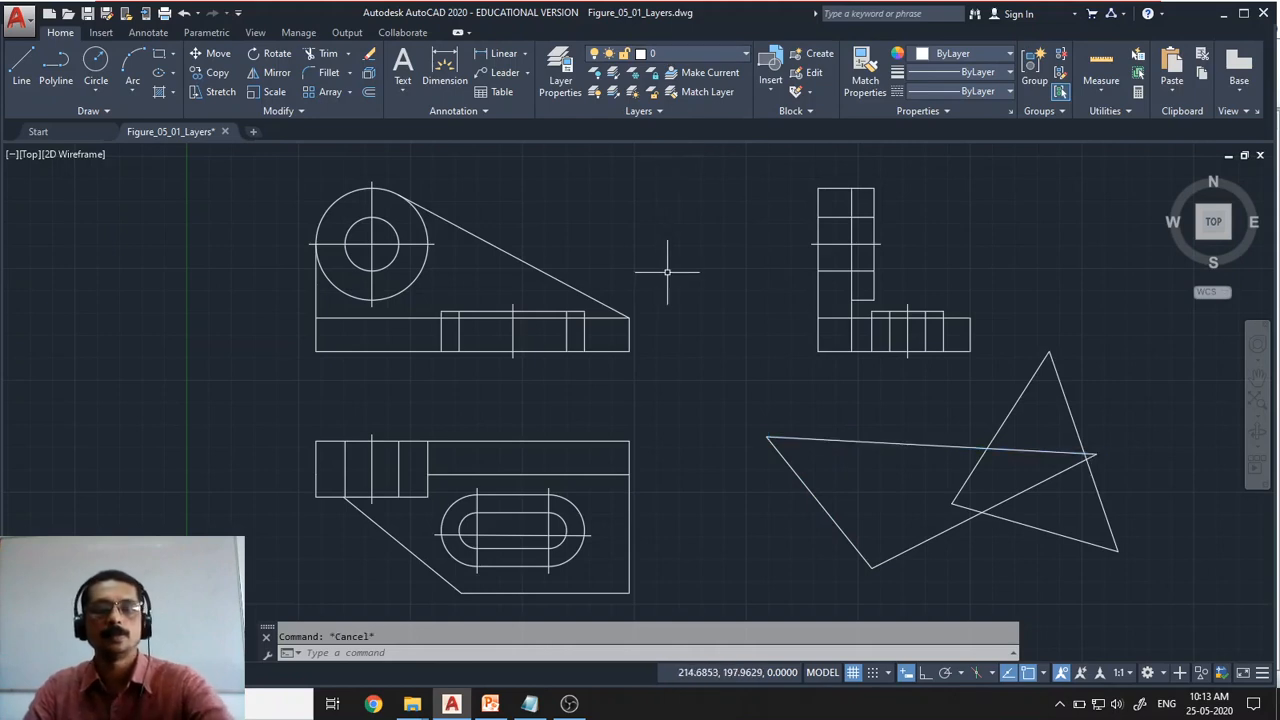
left_click(785, 463)
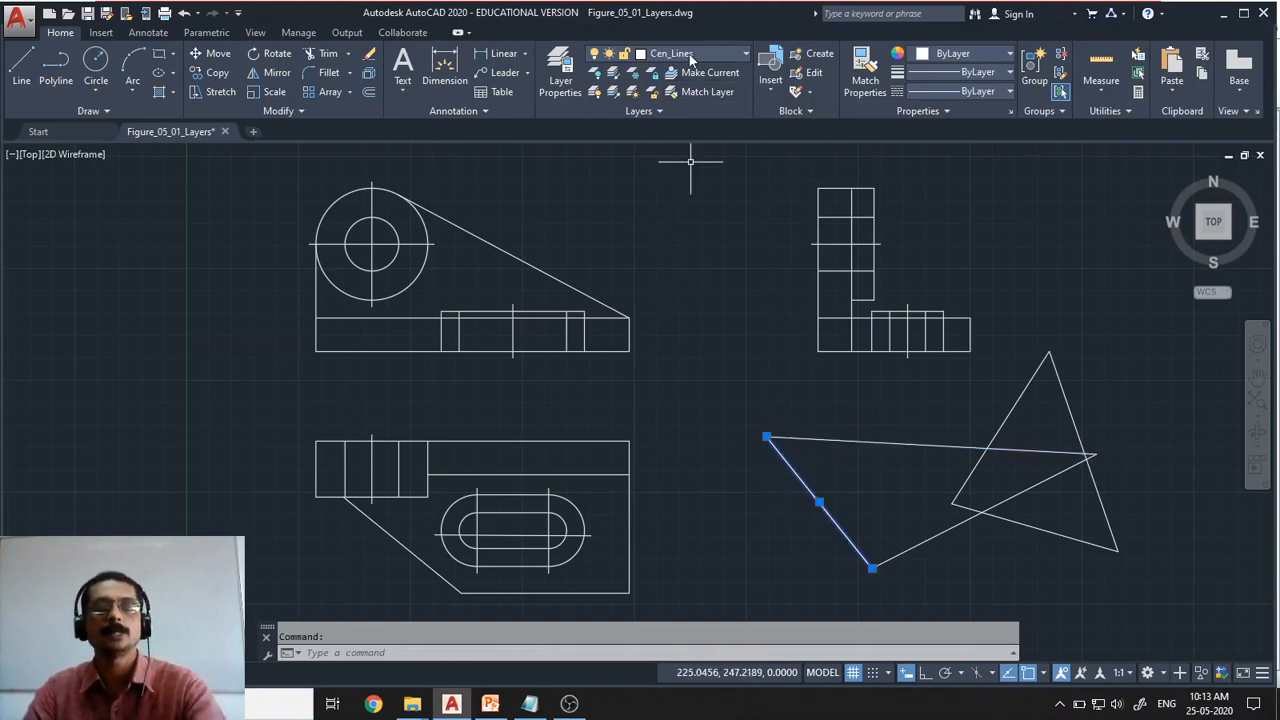
key("Escape")
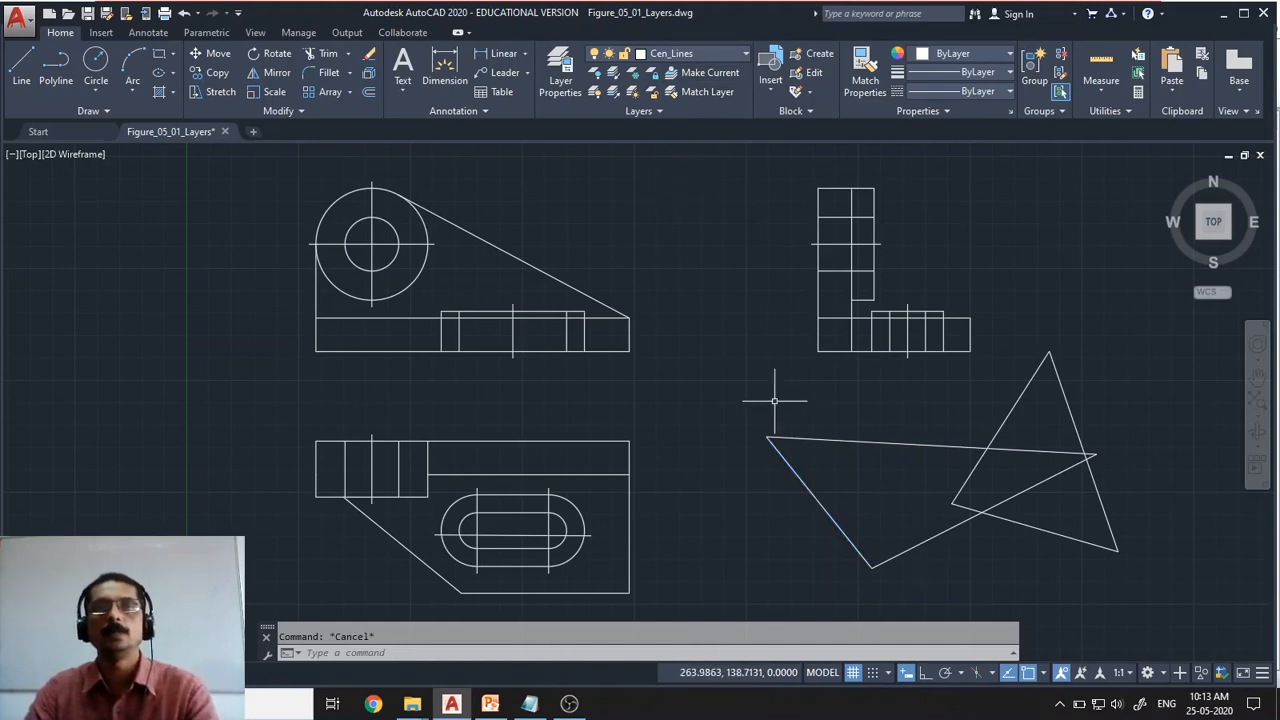
- Make layer 0 the current layer and recheck the layer assignment of the first triangle's left side
left_click(746, 54)
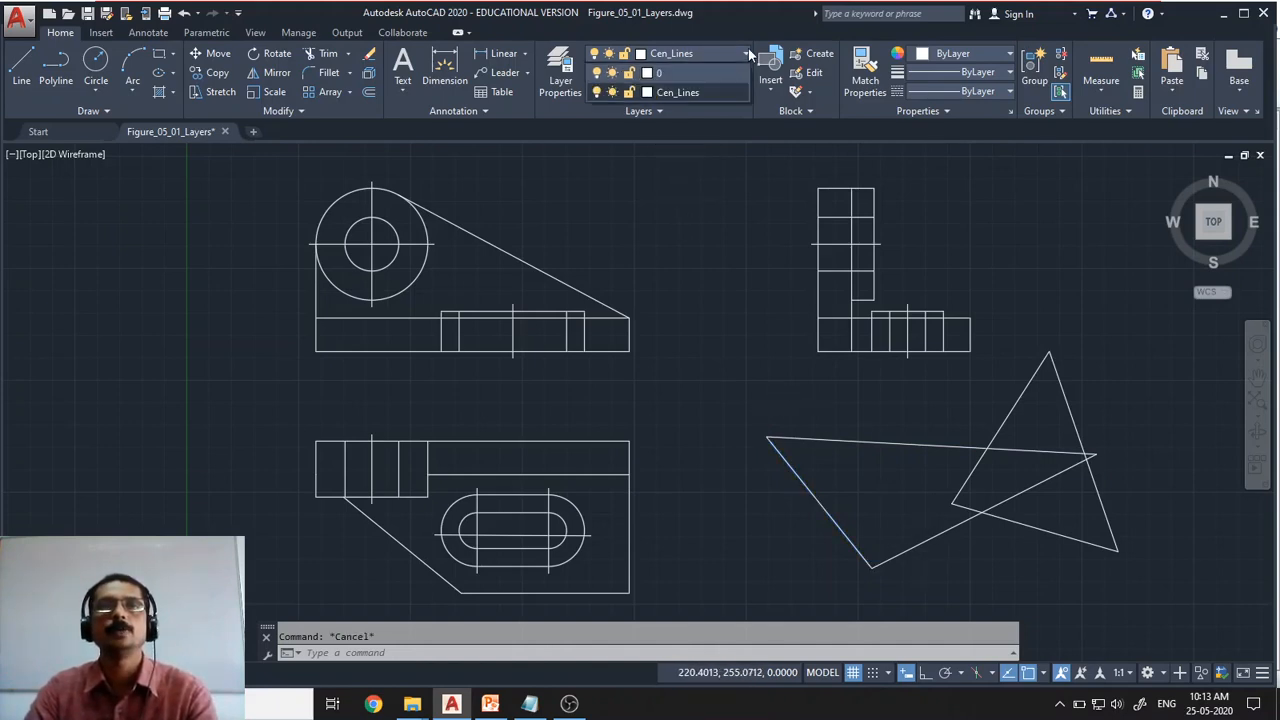
left_click(677, 73)
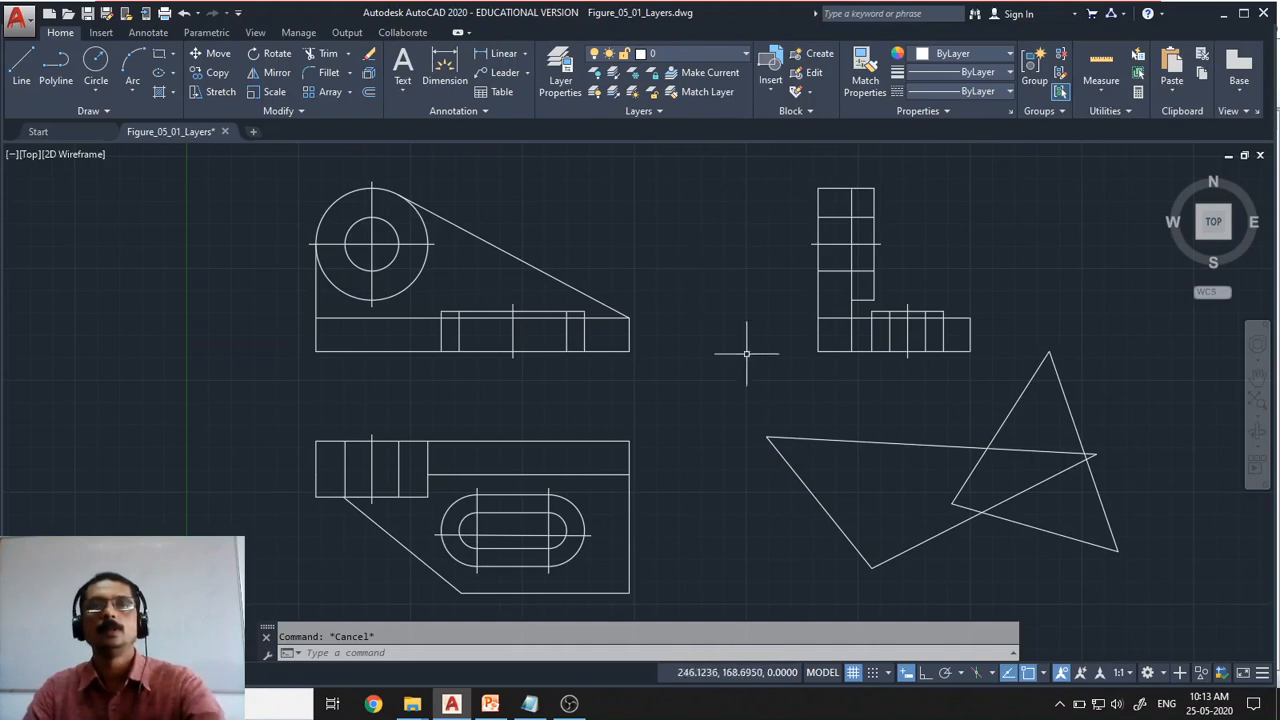
left_click(778, 449)
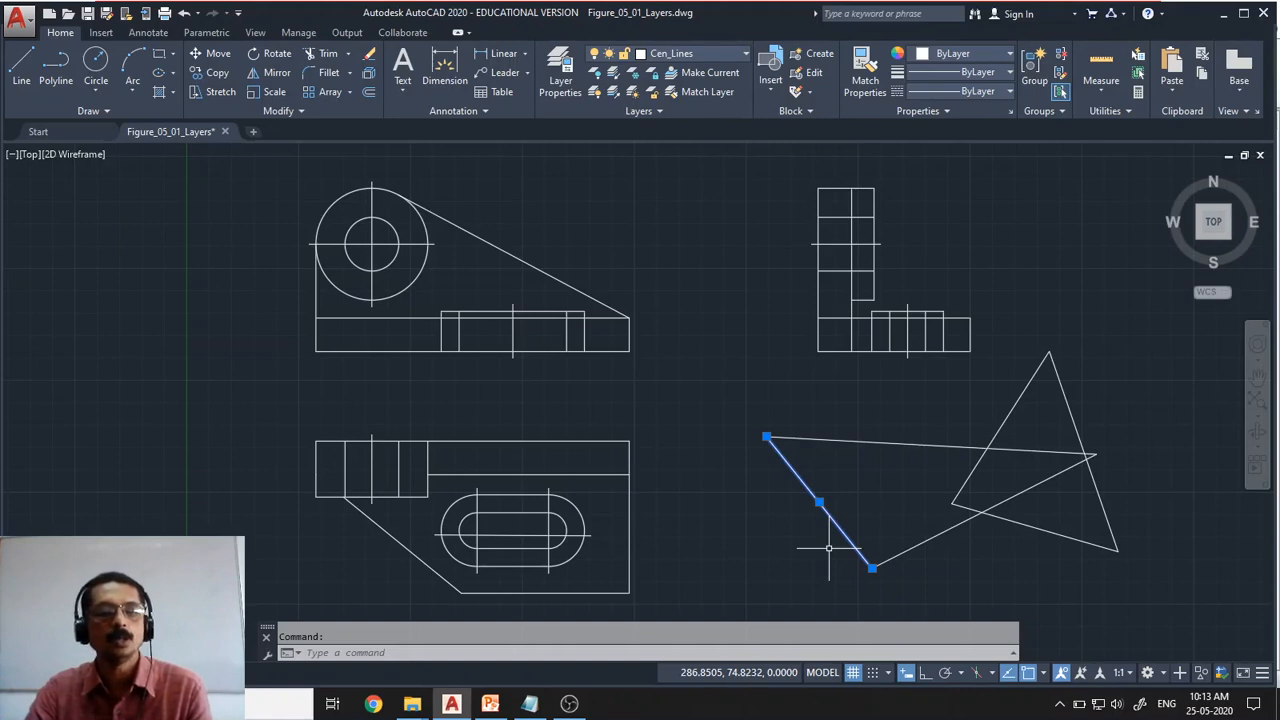
key("Escape")
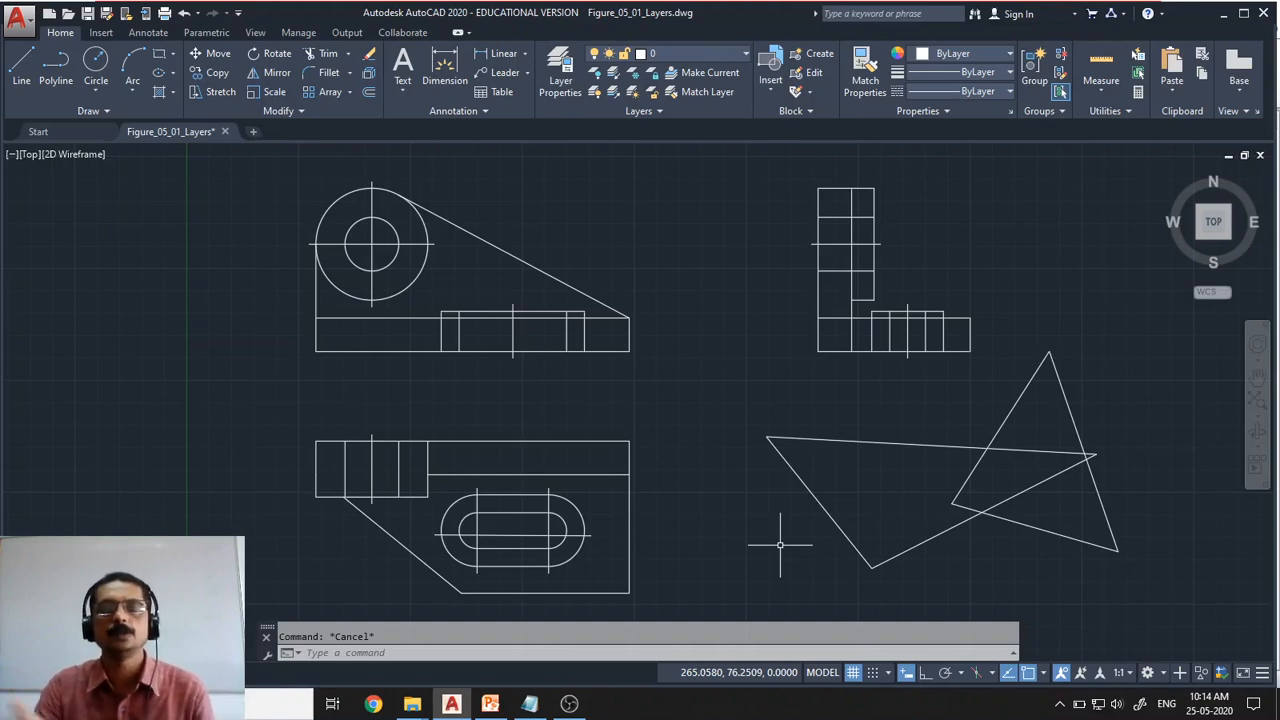
- Erase both overlapping triangles below the side view
left_click(1148, 580)
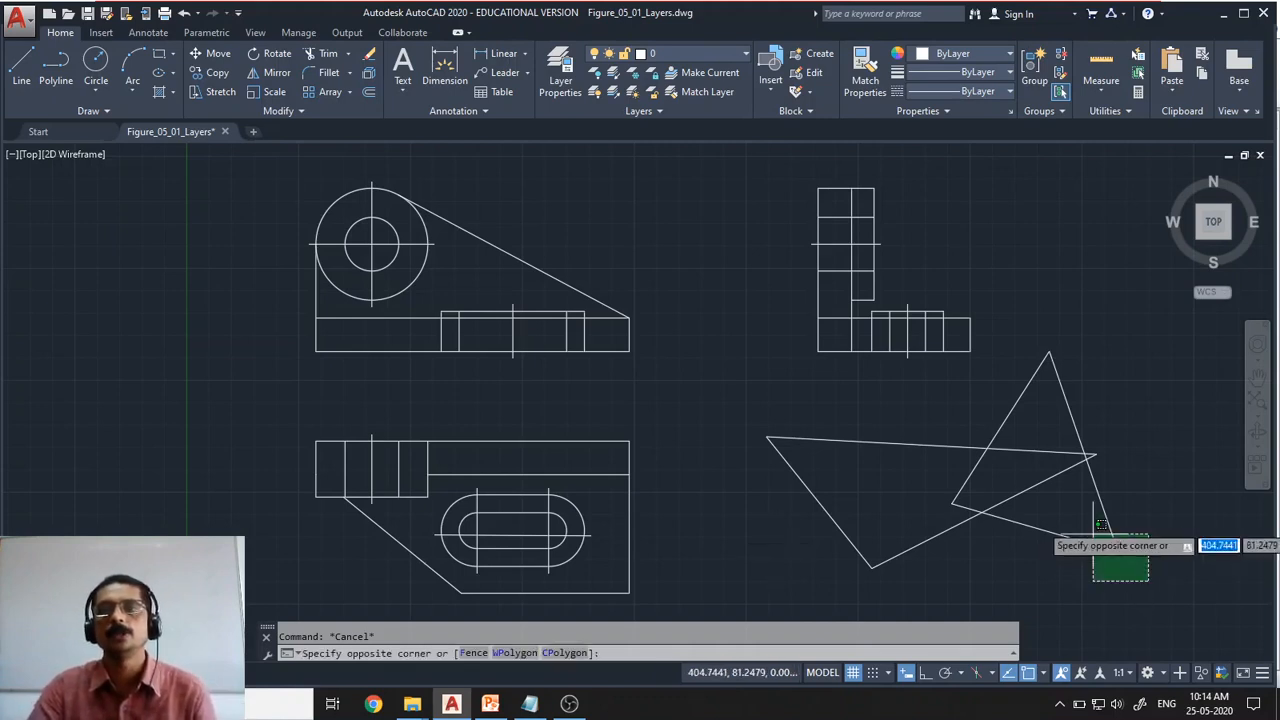
left_click(864, 433)
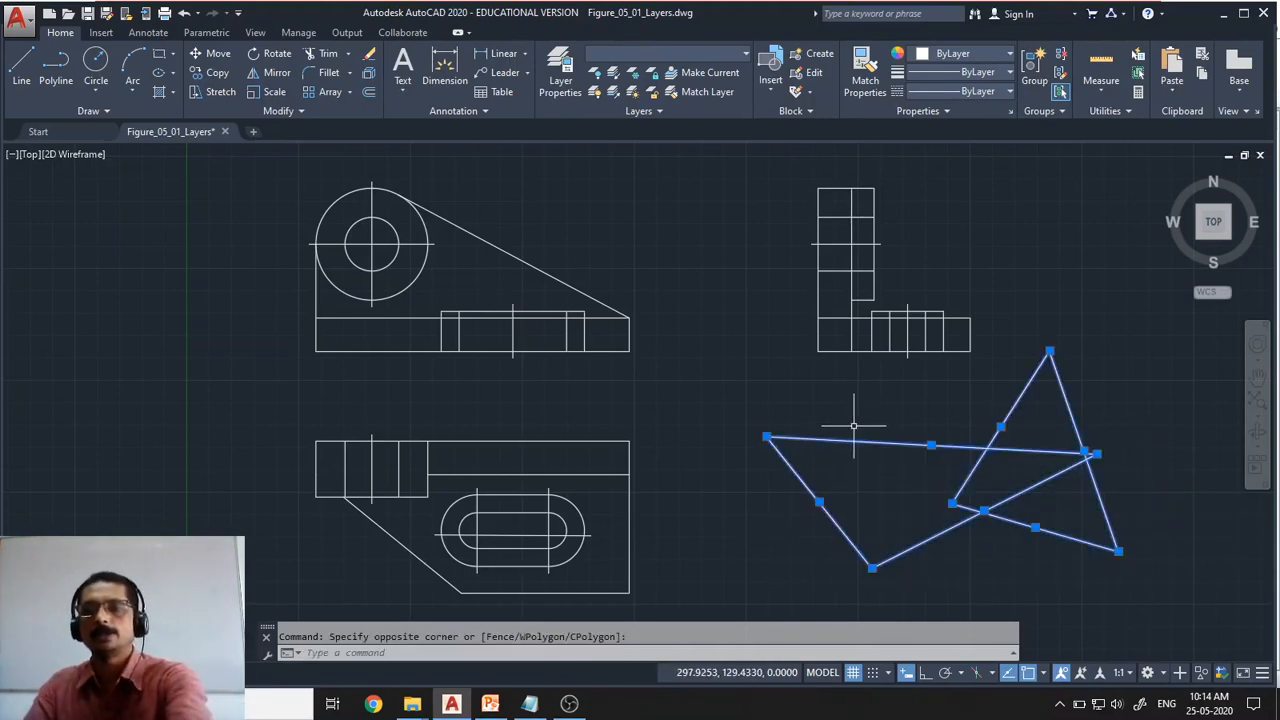
key("Delete")
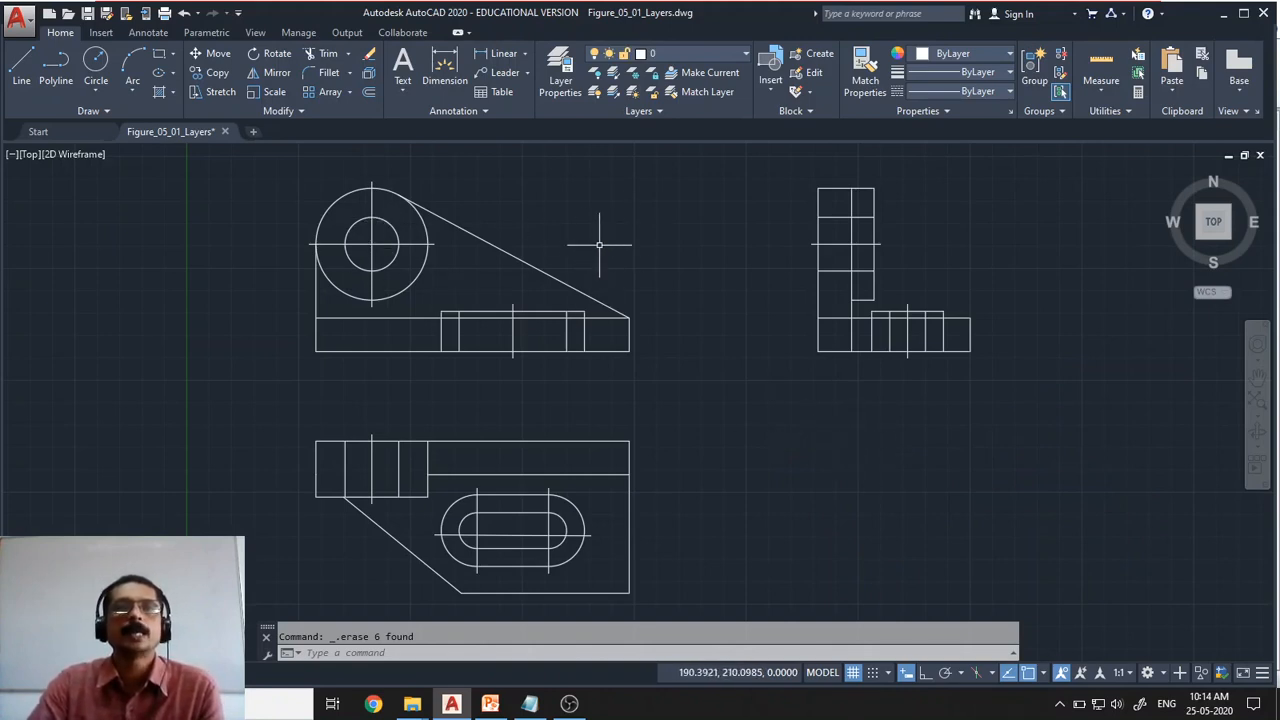
- Assign all the centre lines in the front, top and side views to the Cen_Lines layer
left_click(371, 252)
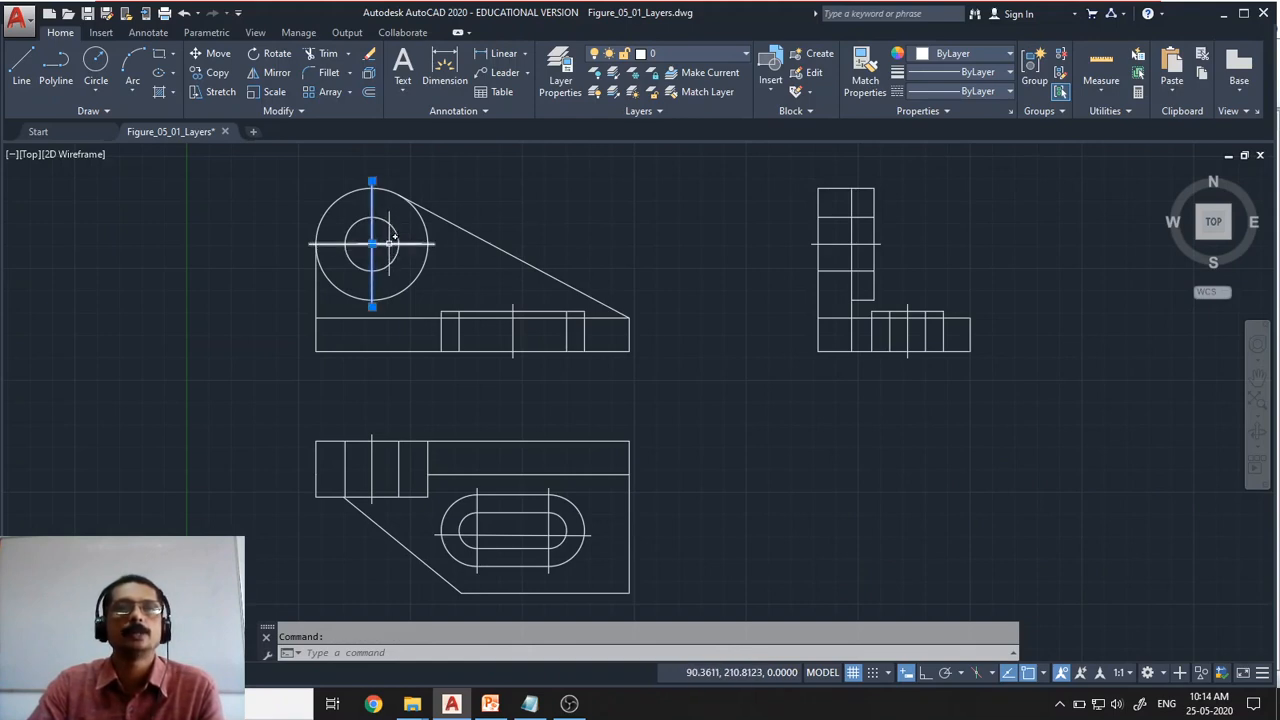
left_click(389, 243)
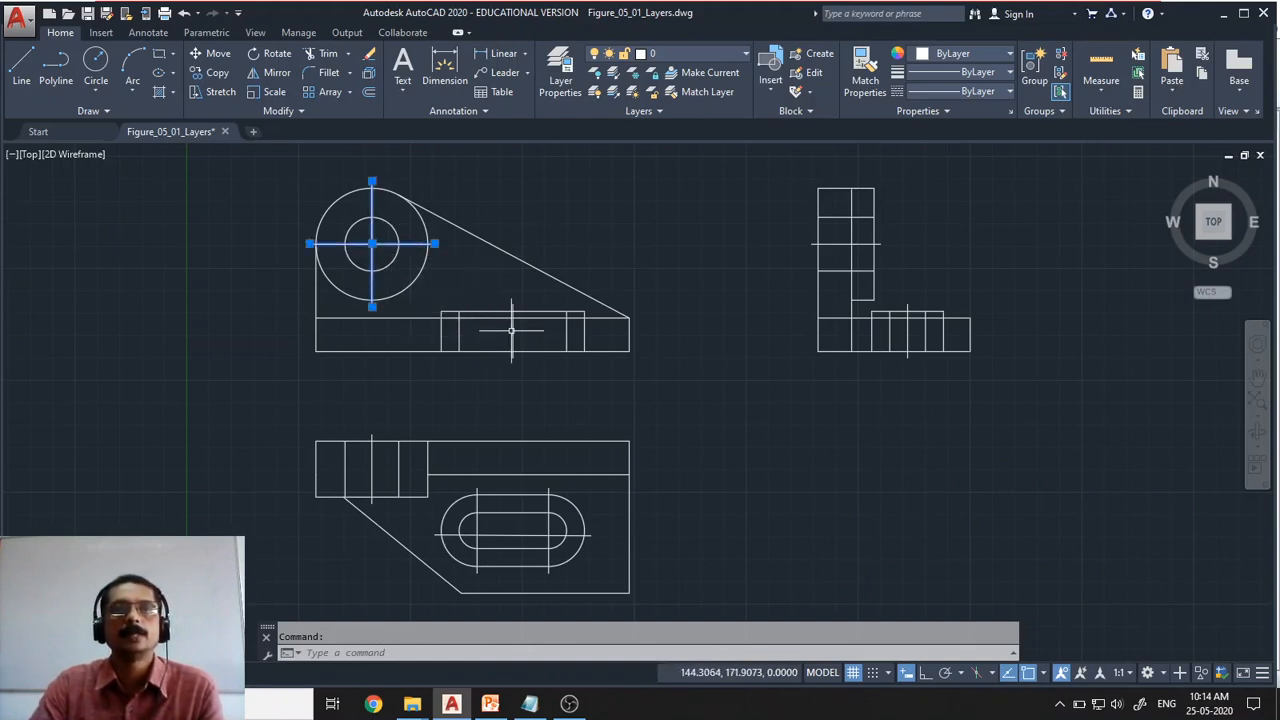
left_click(372, 455)
left_click(477, 528)
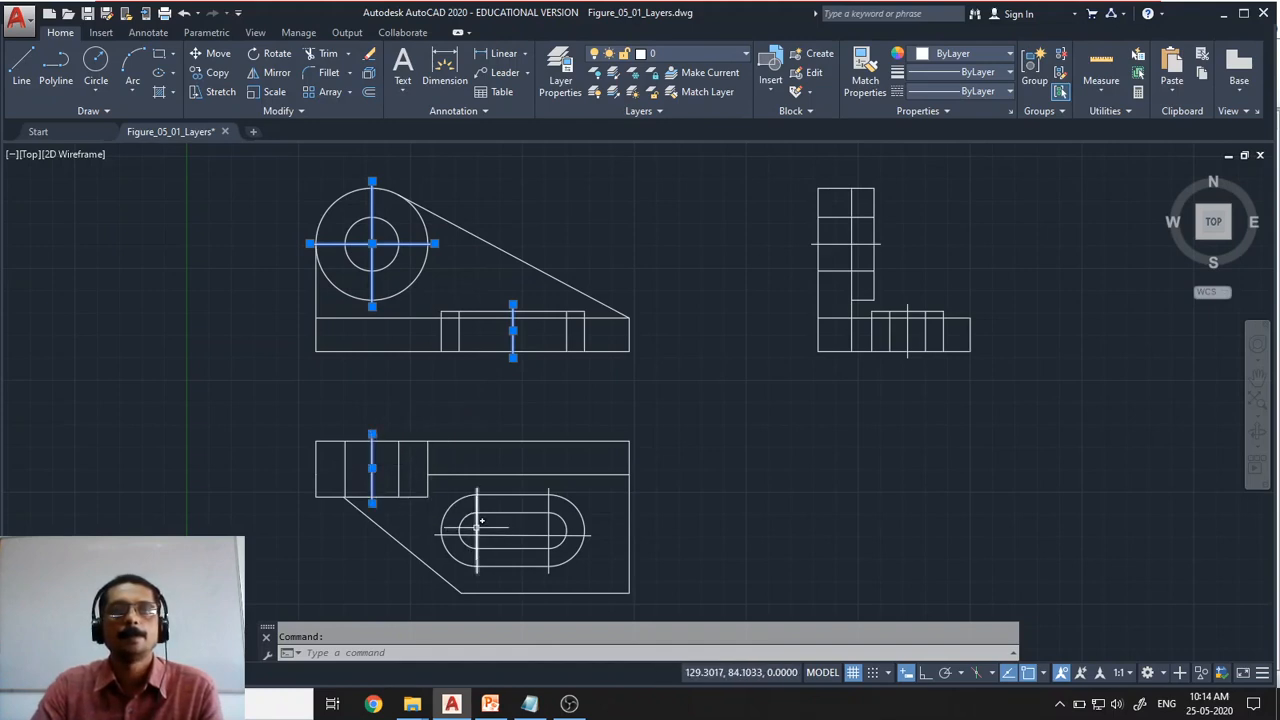
left_click(549, 530)
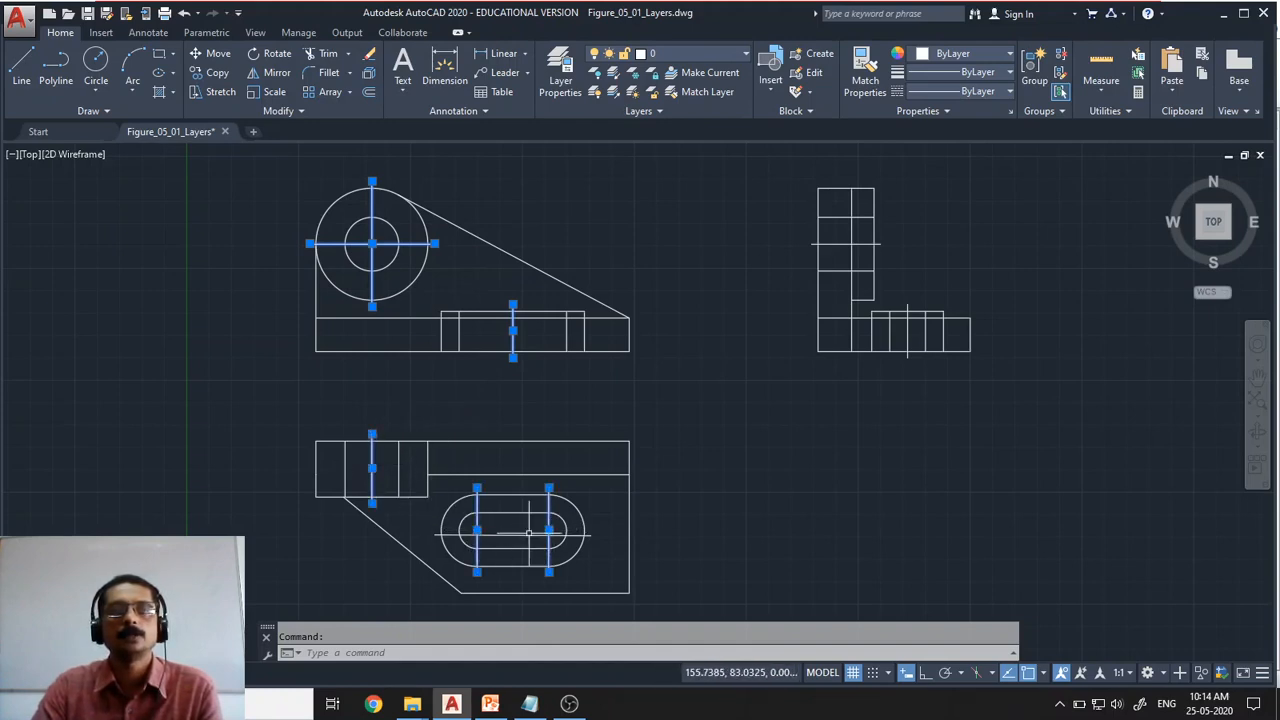
left_click(521, 539)
left_click(519, 531)
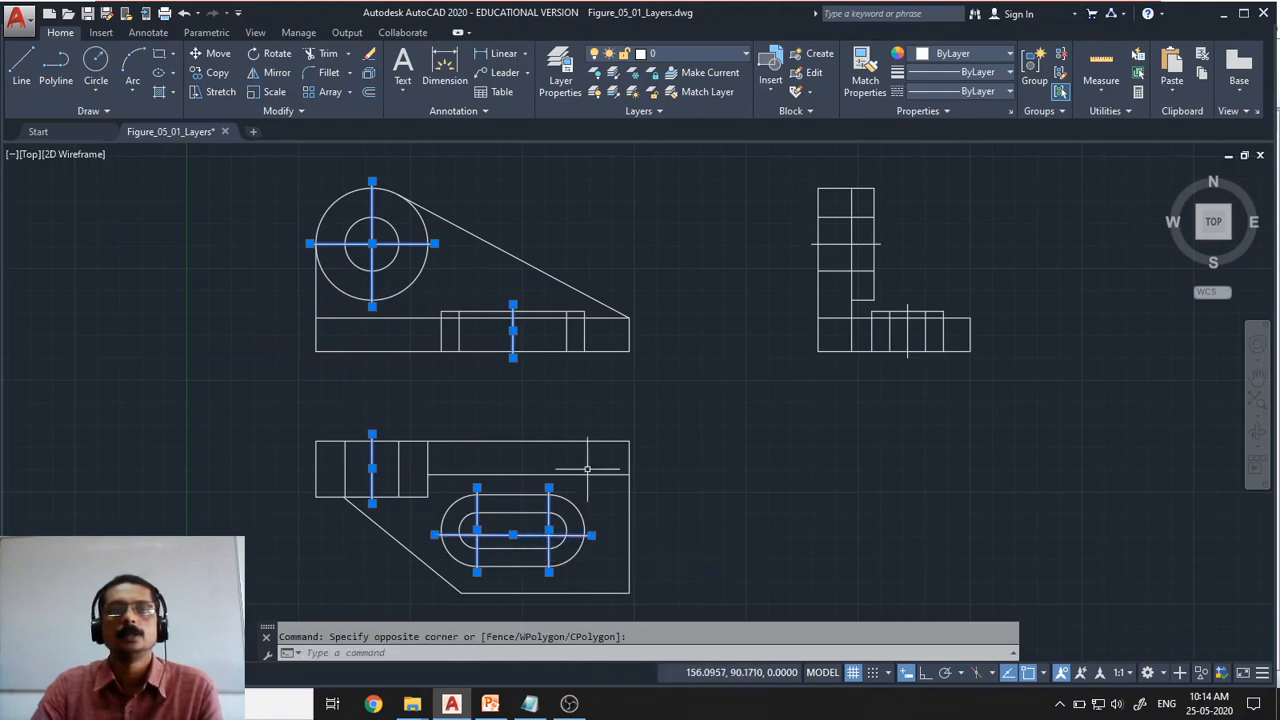
left_click(857, 243)
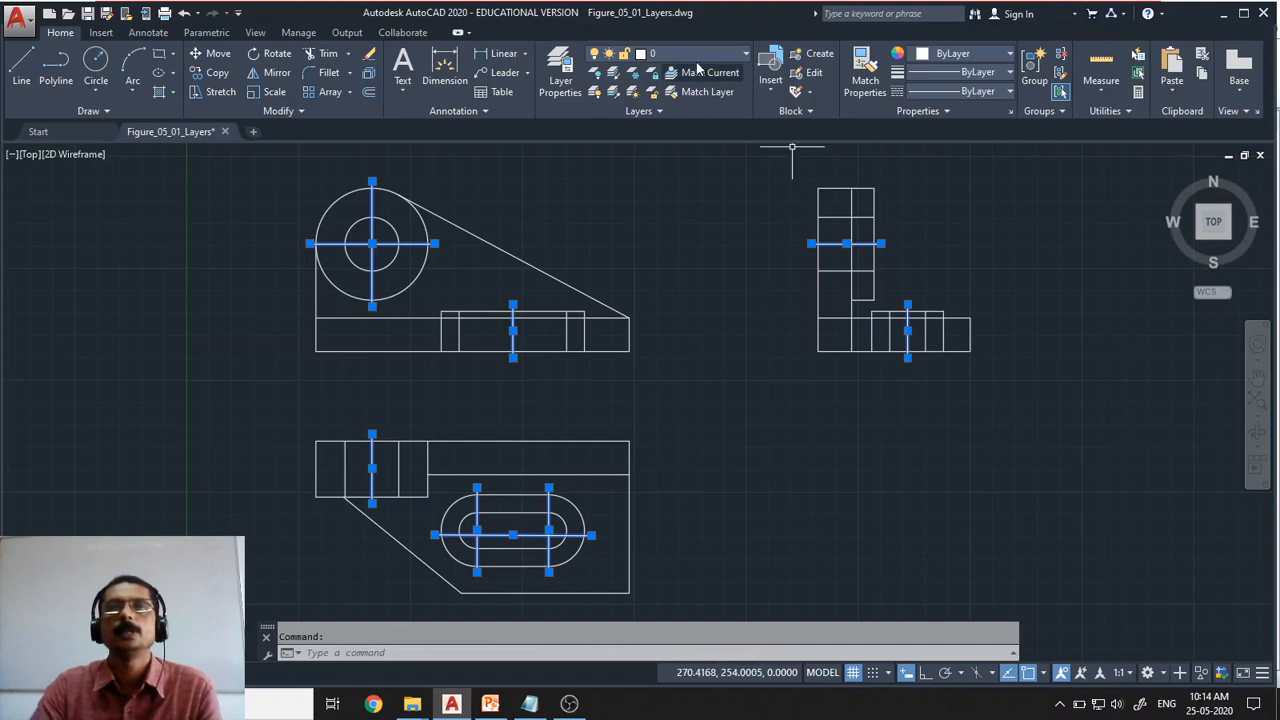
left_click(726, 53)
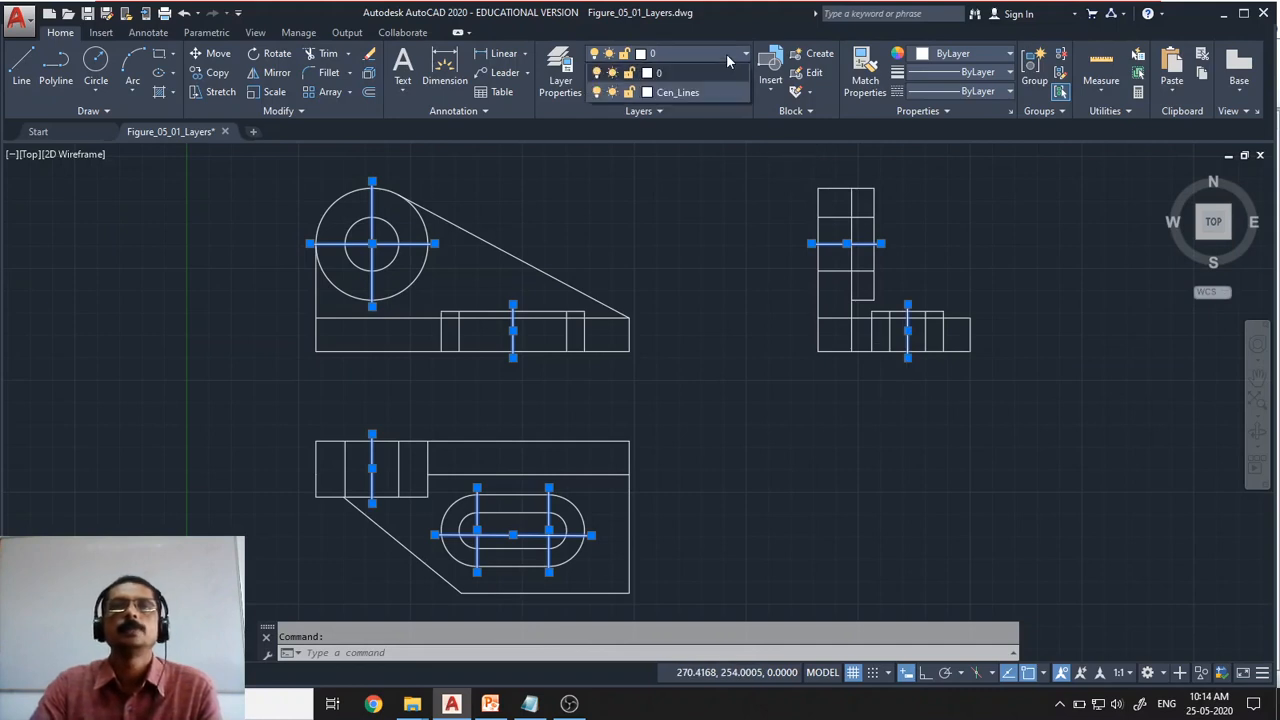
left_click(662, 93)
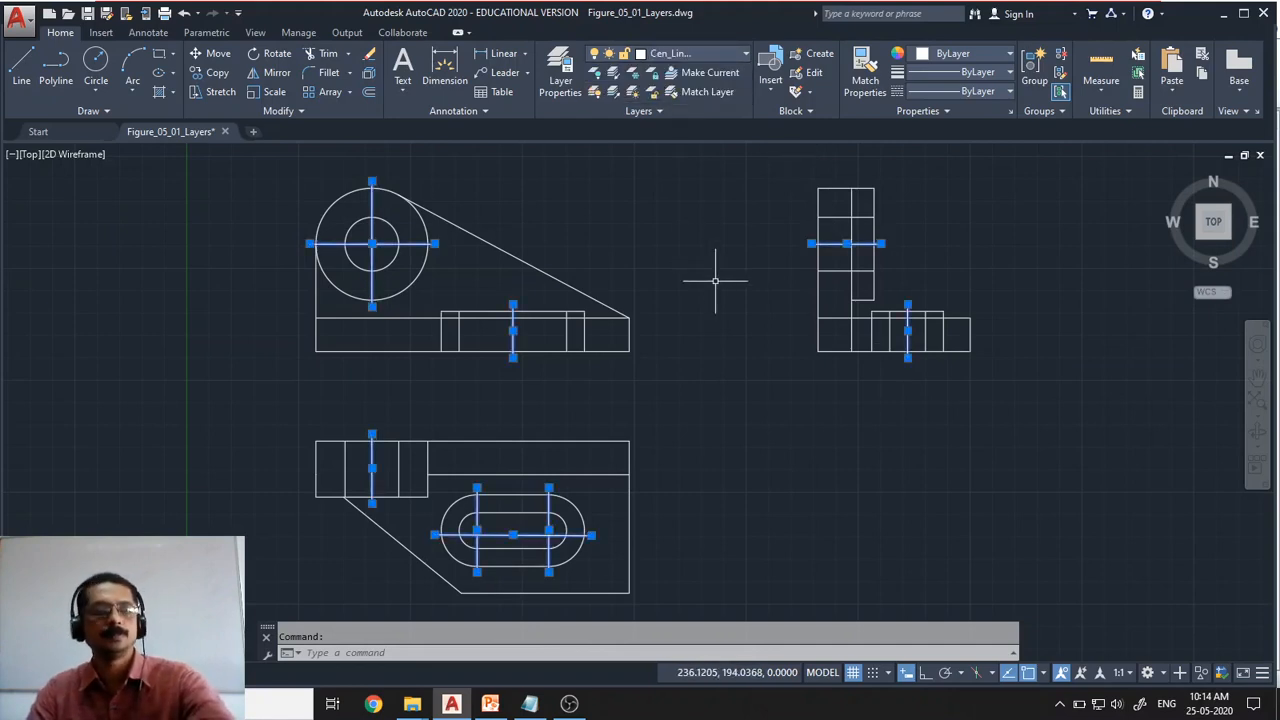
key("Escape")
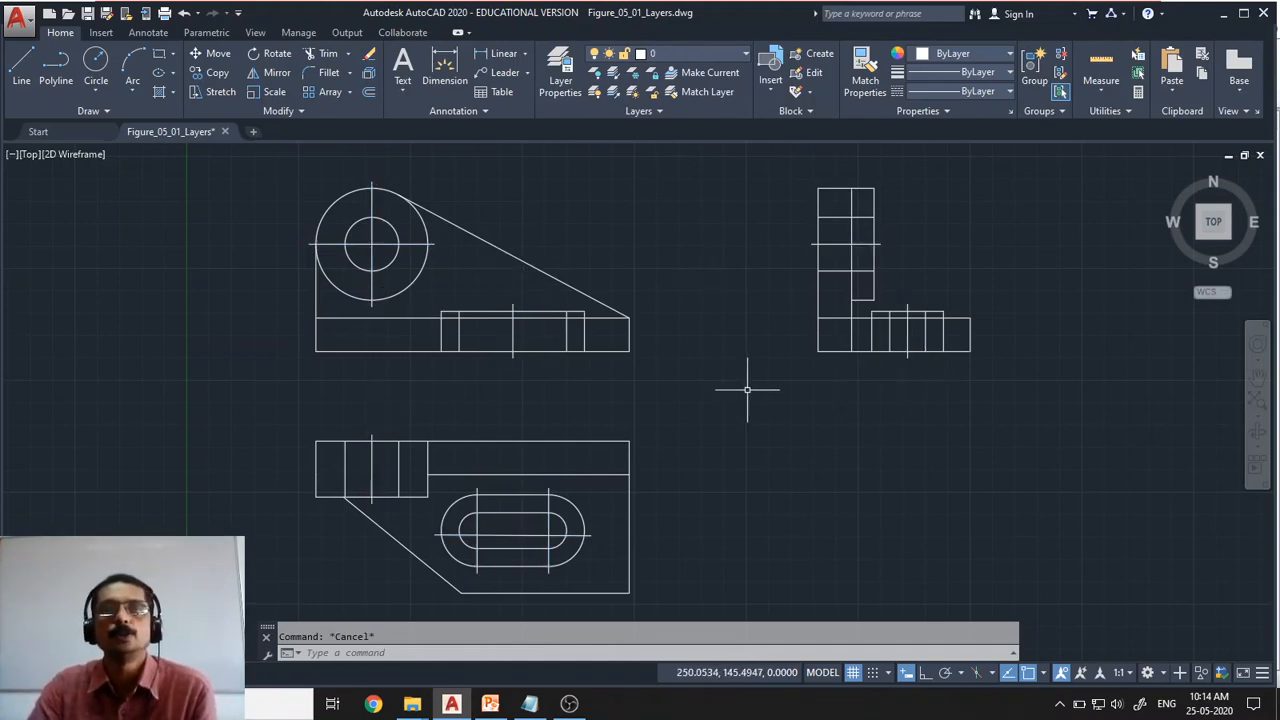
- Check the layer of the front view's lower vertical centre line and review the layer list in the Layer Properties Manager
left_click(513, 336)
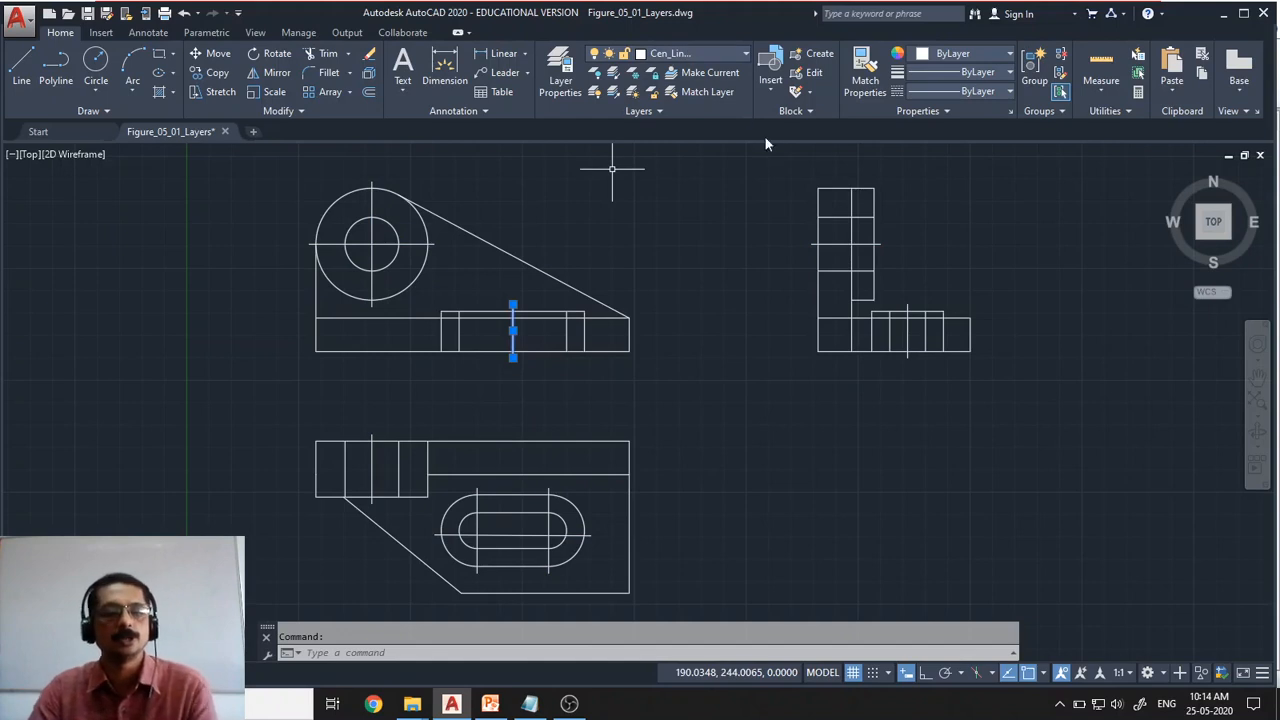
key("Escape")
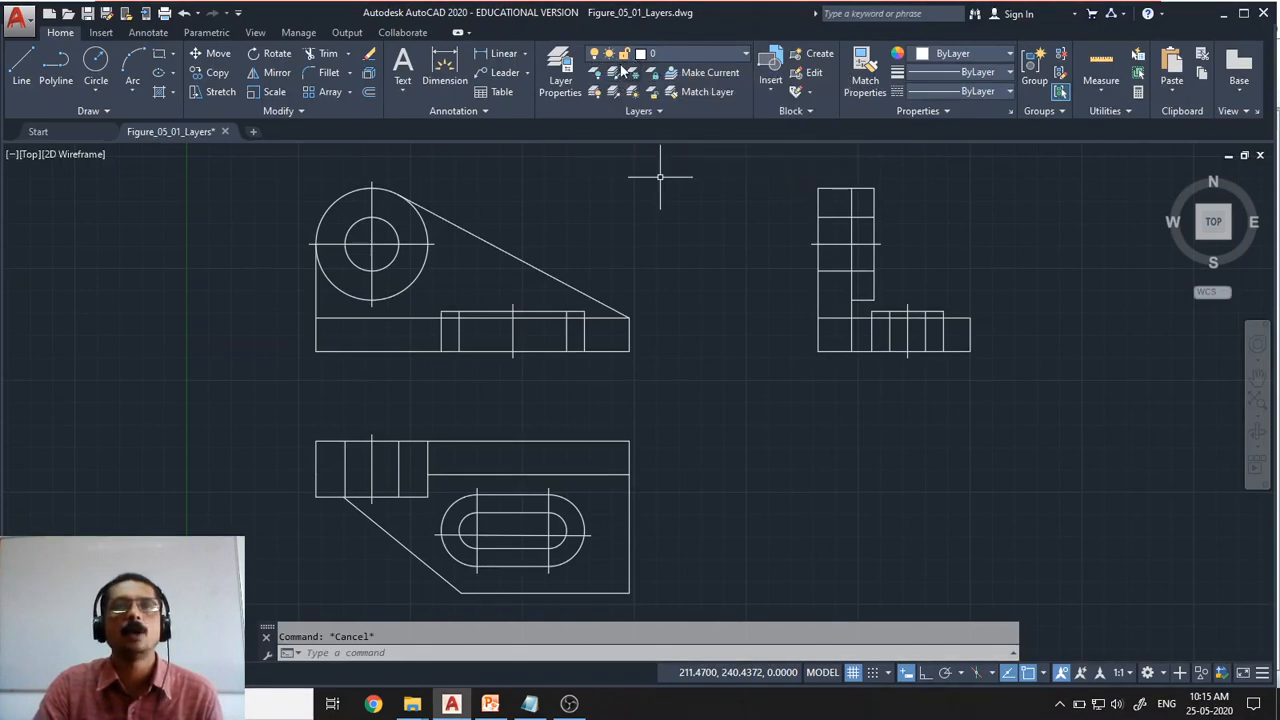
left_click(561, 79)
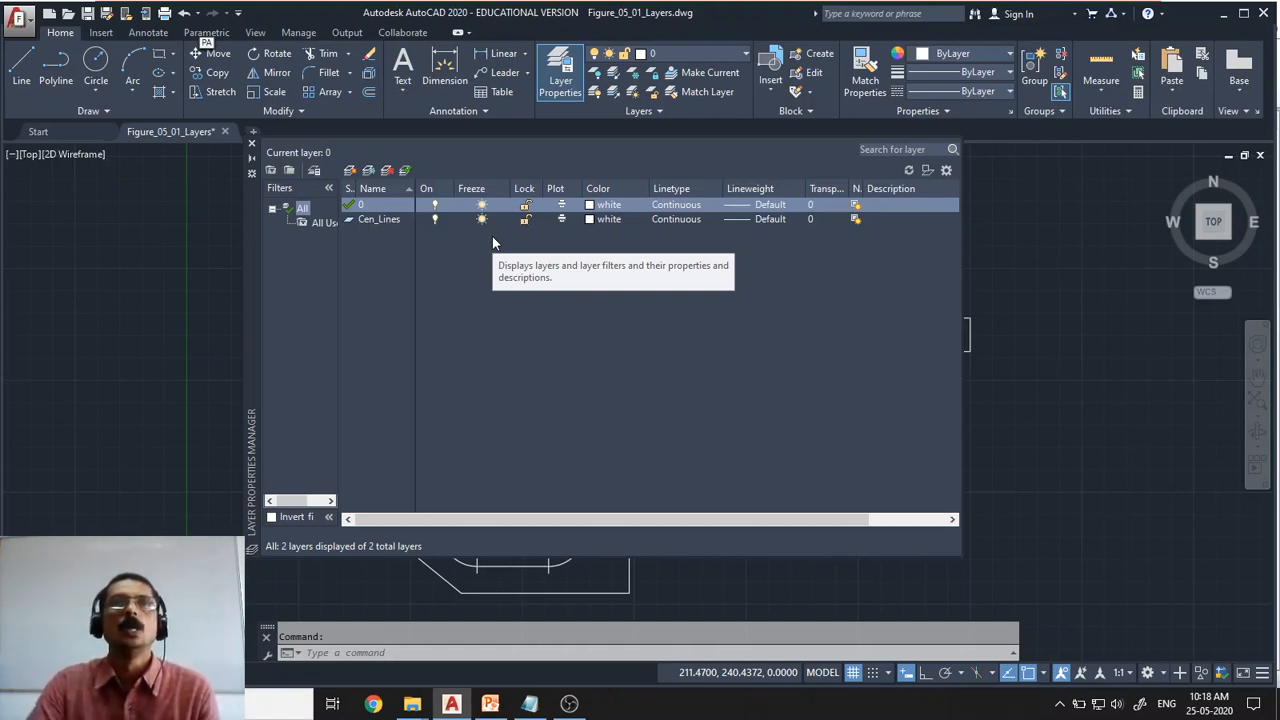
left_click(251, 145)
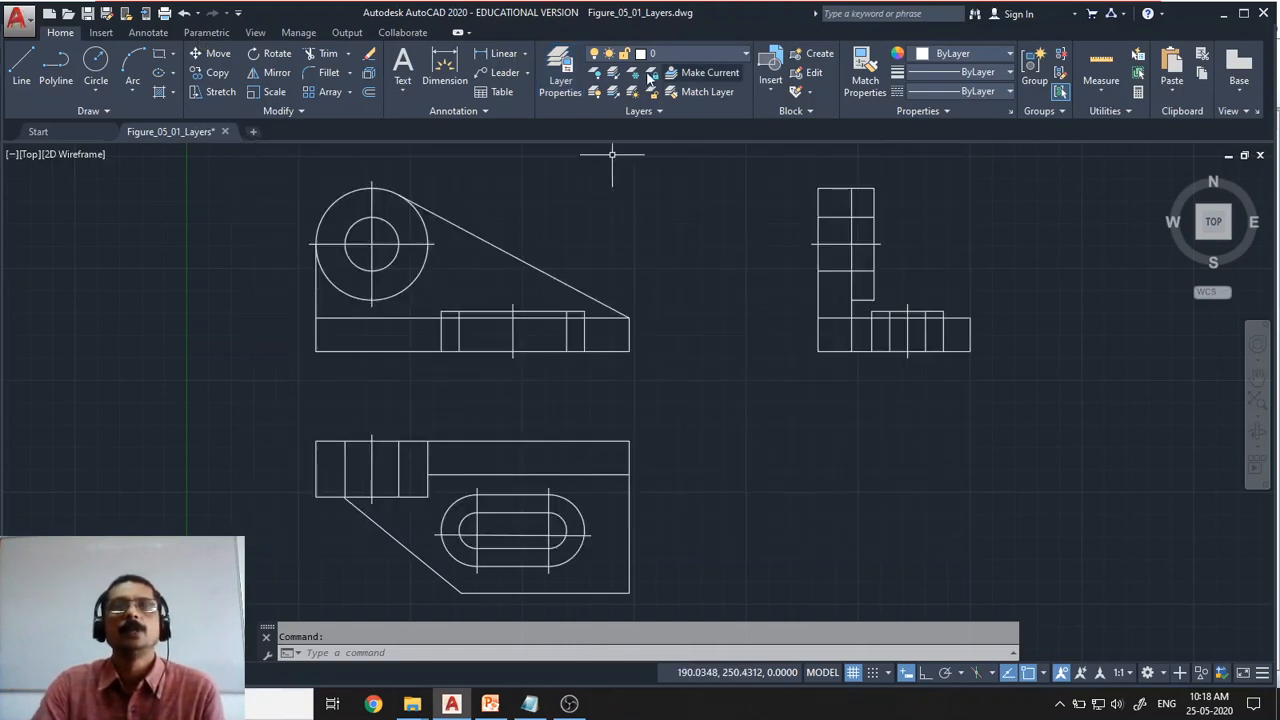
- Turn the Cen_Lines layer off to hide the centre lines and turn it back on
left_click(700, 54)
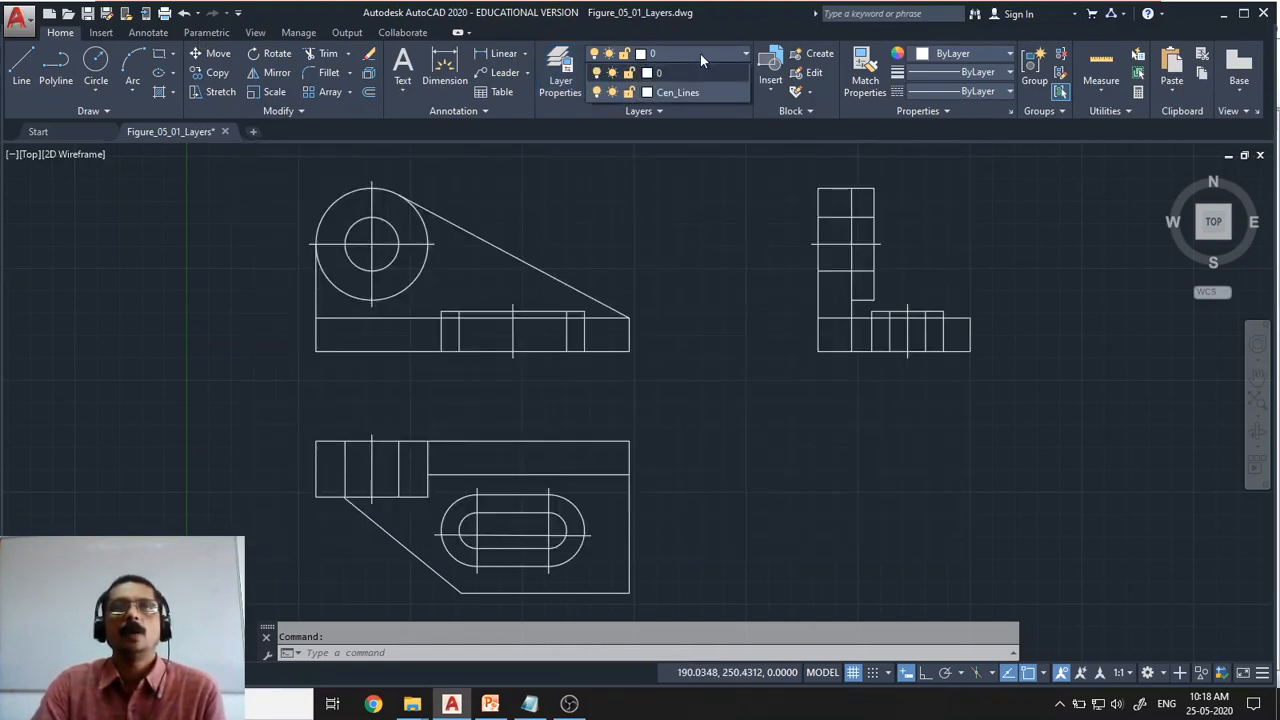
left_click(596, 92)
left_click(638, 177)
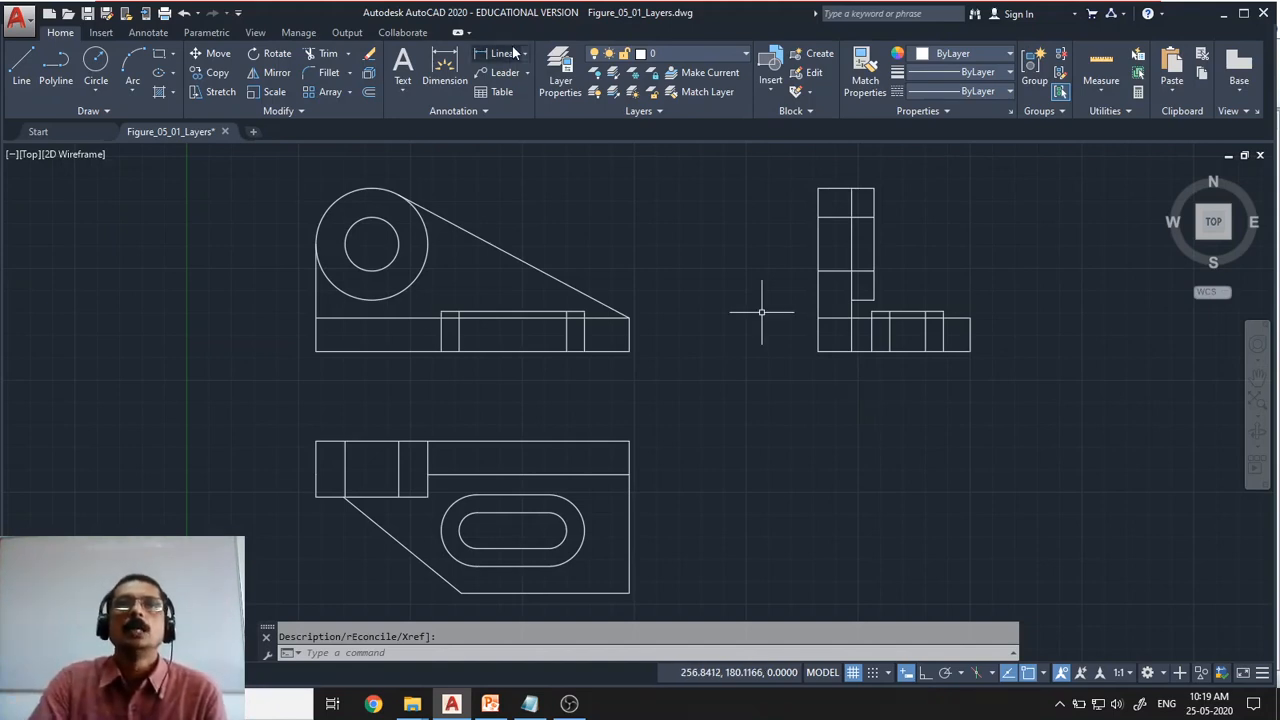
left_click(740, 56)
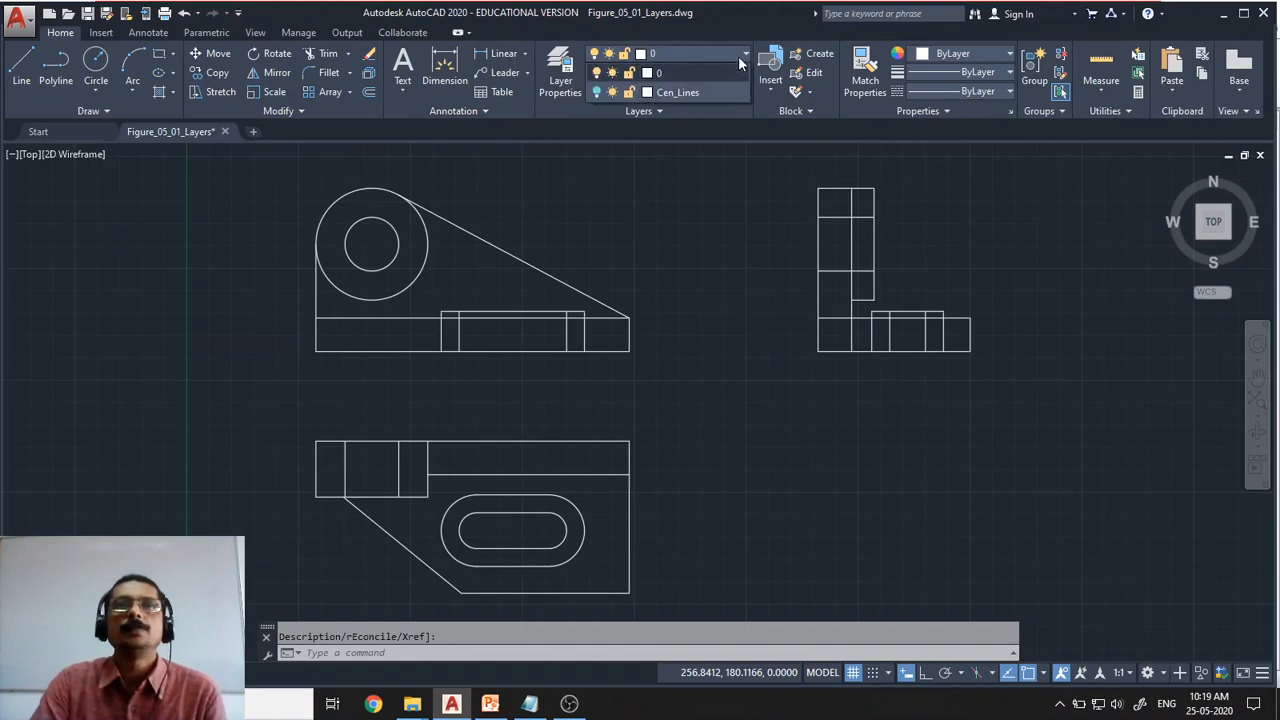
left_click(596, 92)
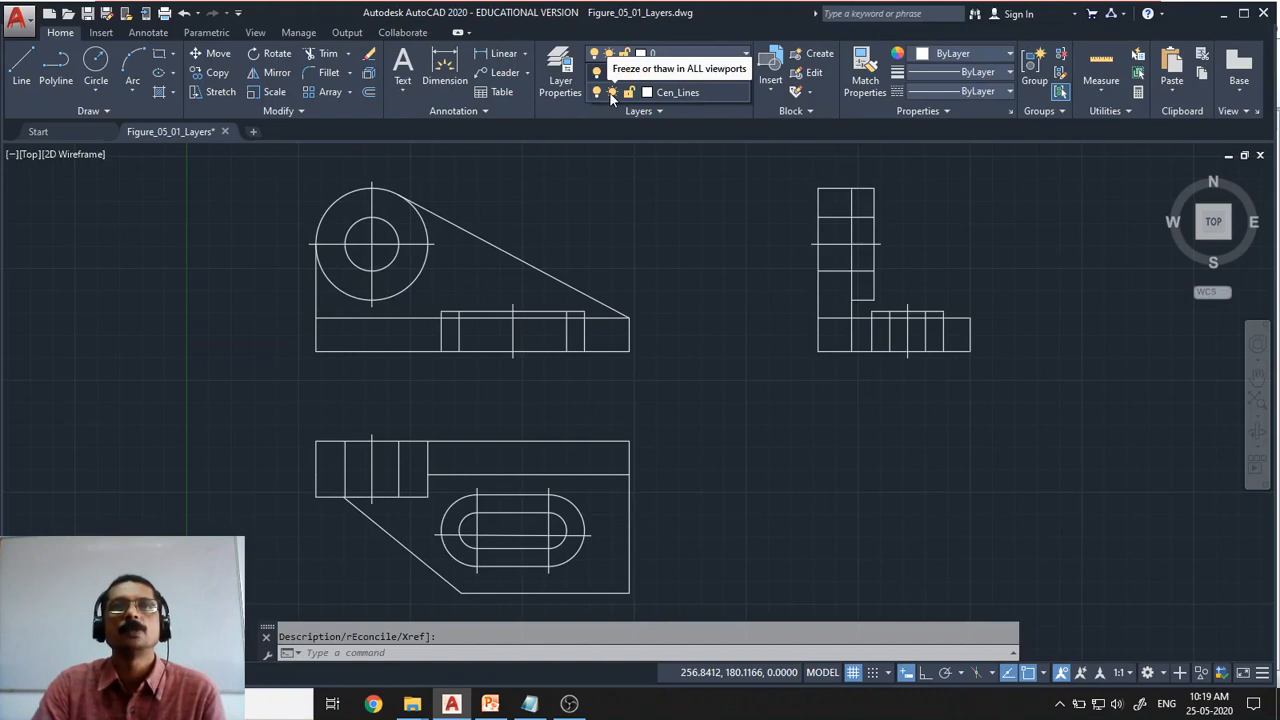
- Freeze the Cen_Lines layer in all viewports to hide the centre lines and thaw it again
left_click(610, 93)
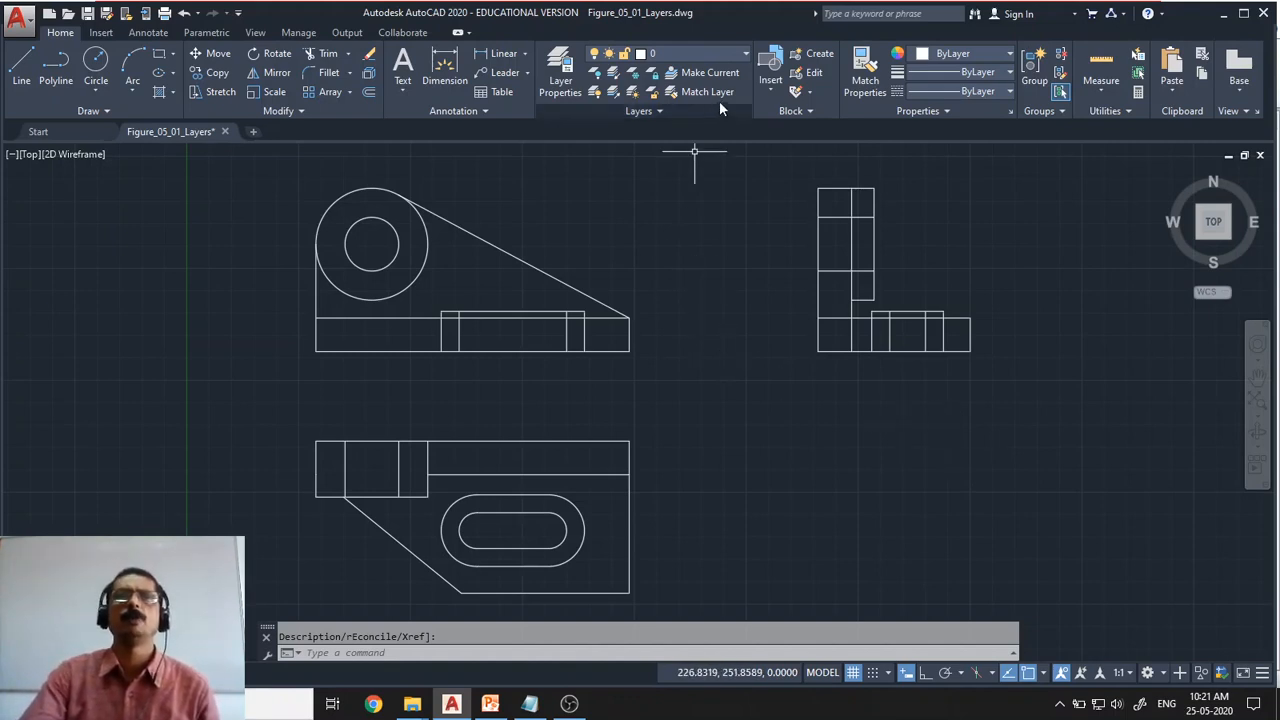
left_click(745, 54)
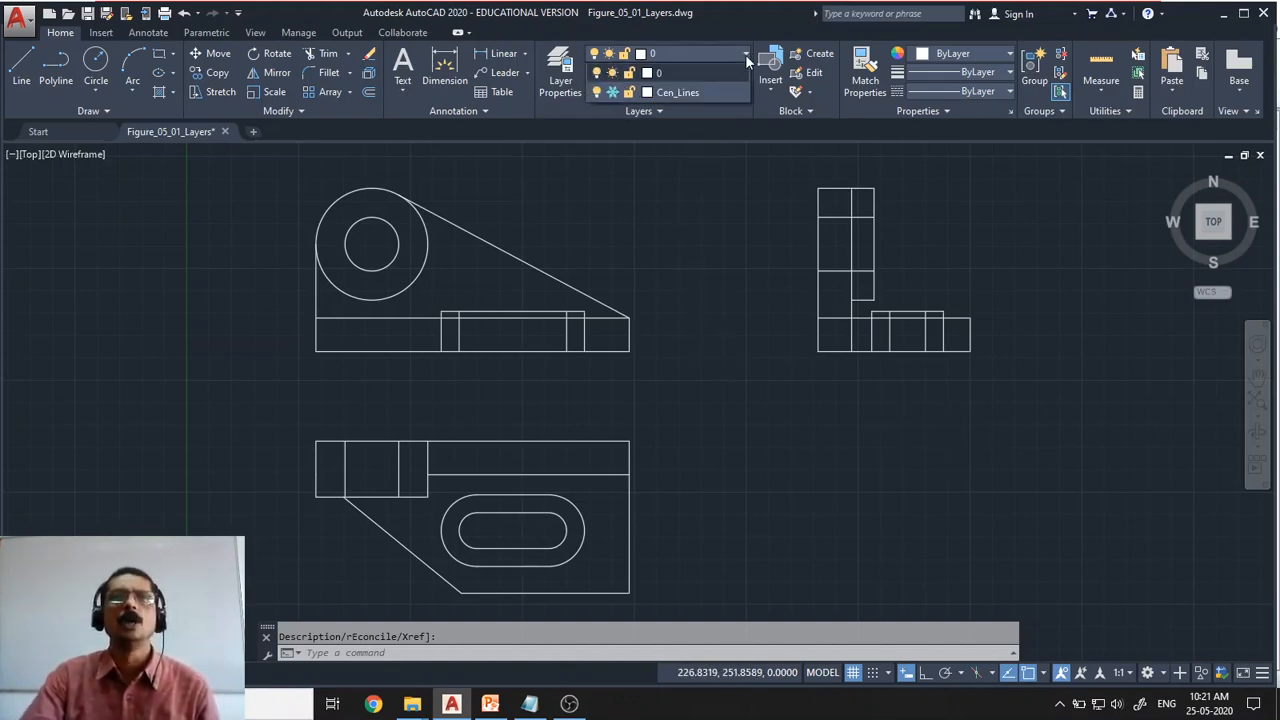
left_click(611, 92)
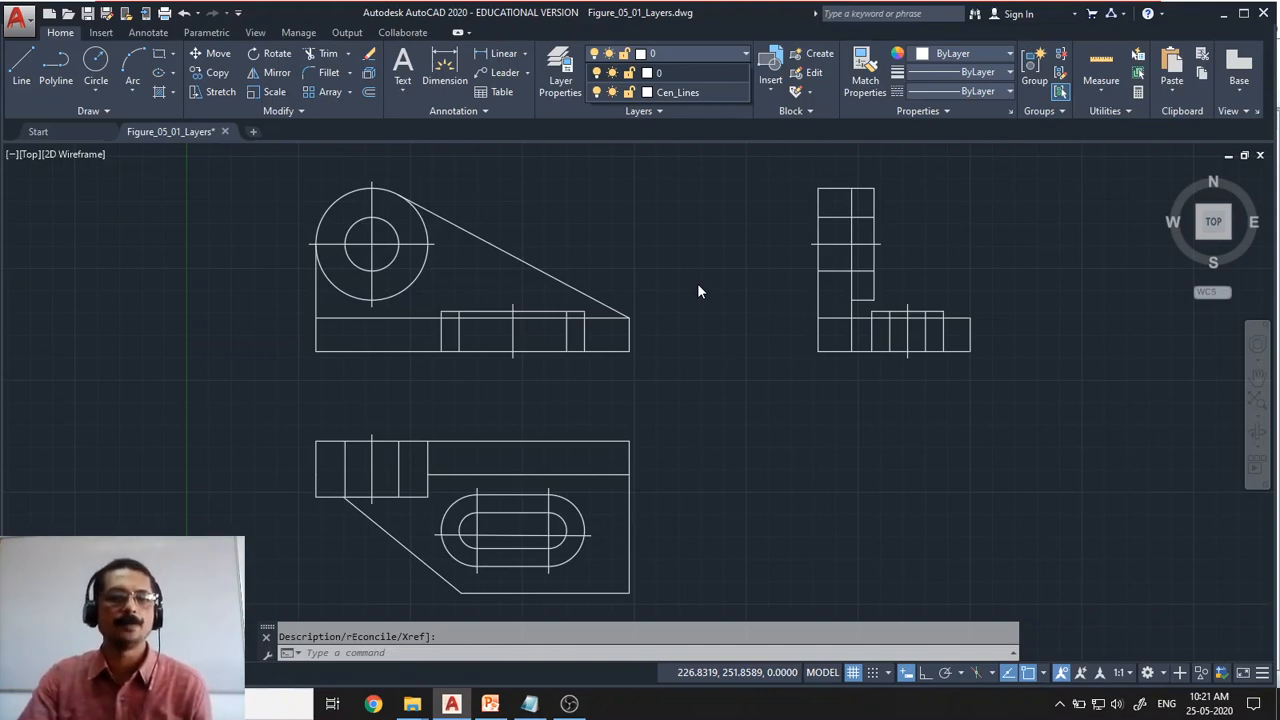
- Lock the Cen_Lines layer and try to erase the vertical centre line of the front view's circles
left_click(627, 92)
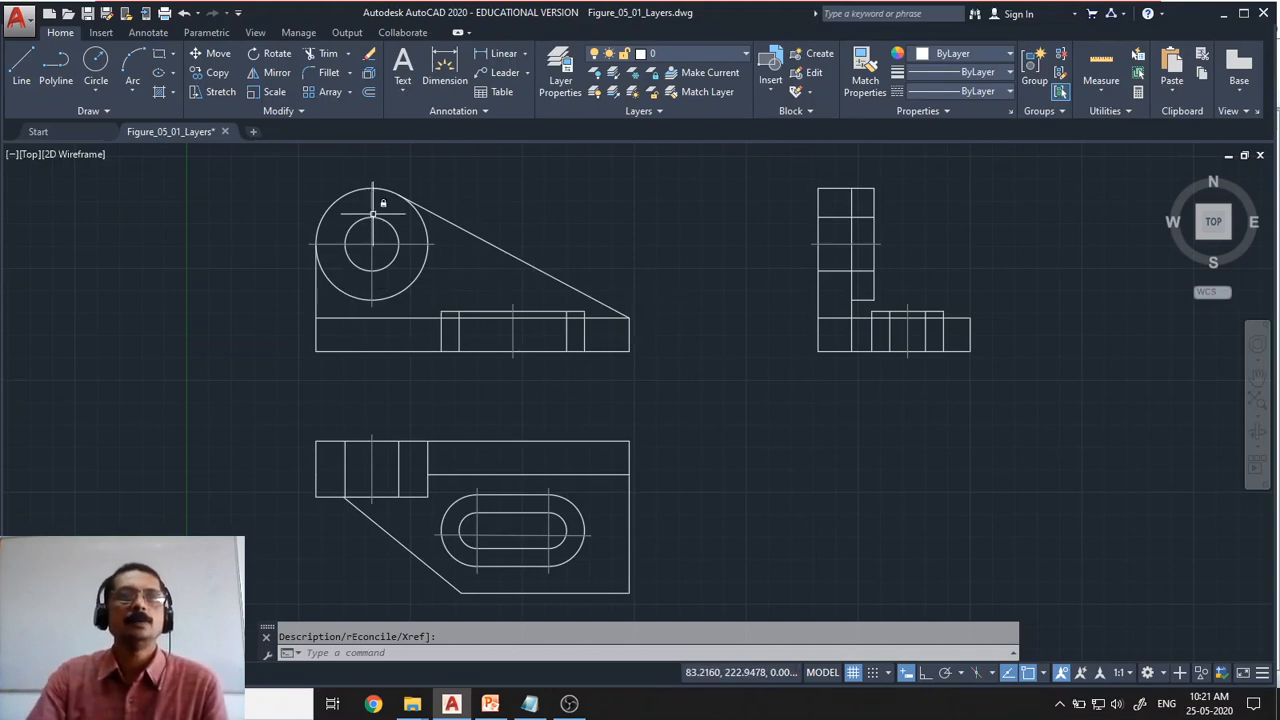
key("Return")
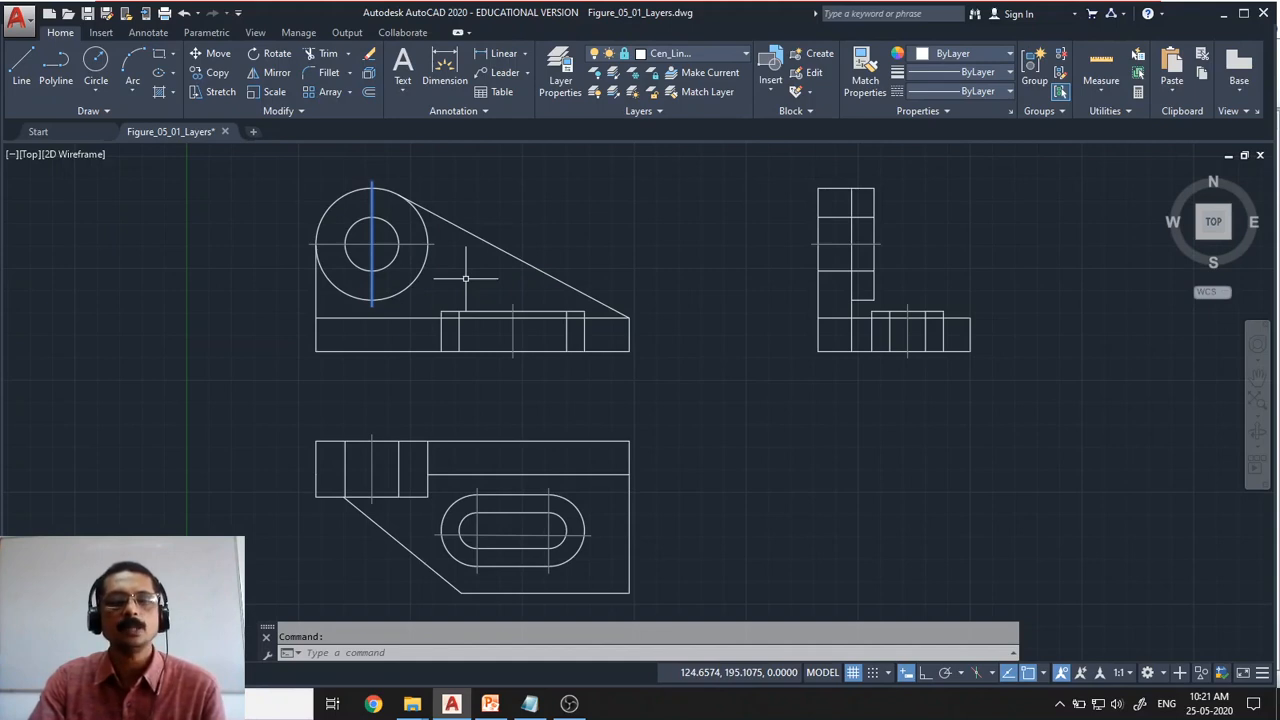
key("Delete")
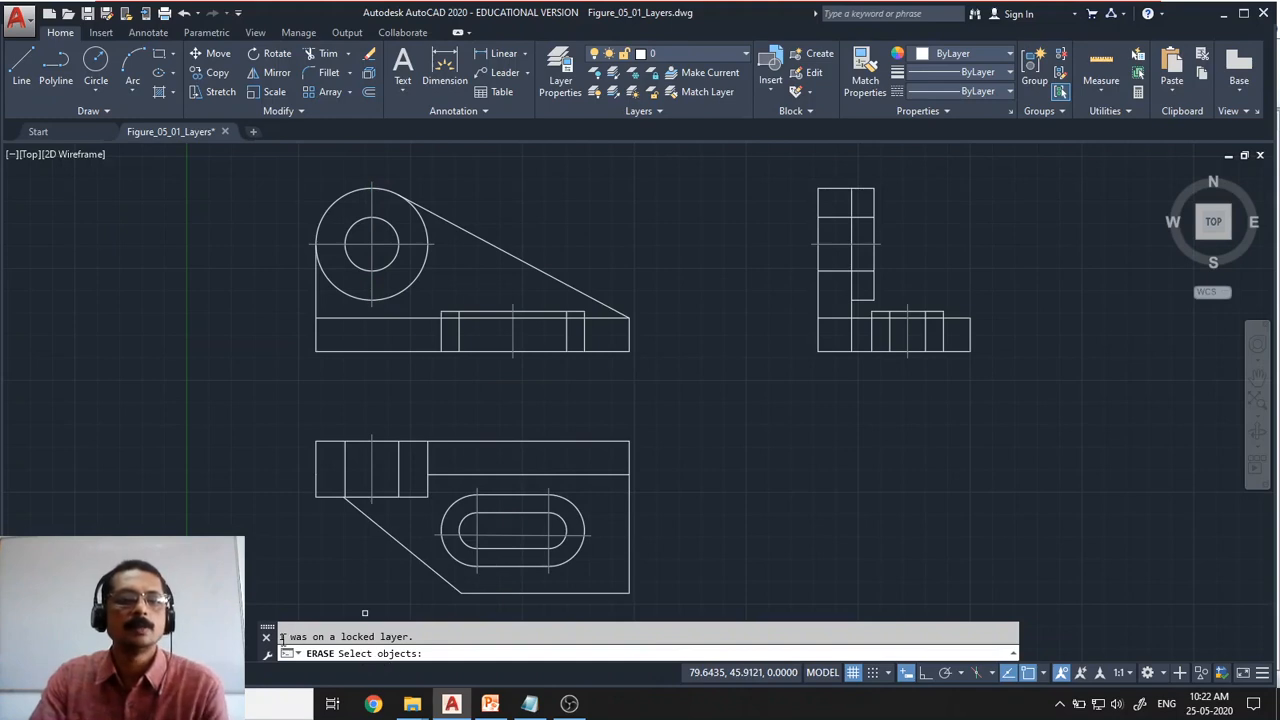
left_click_drag(280, 642, 433, 640)
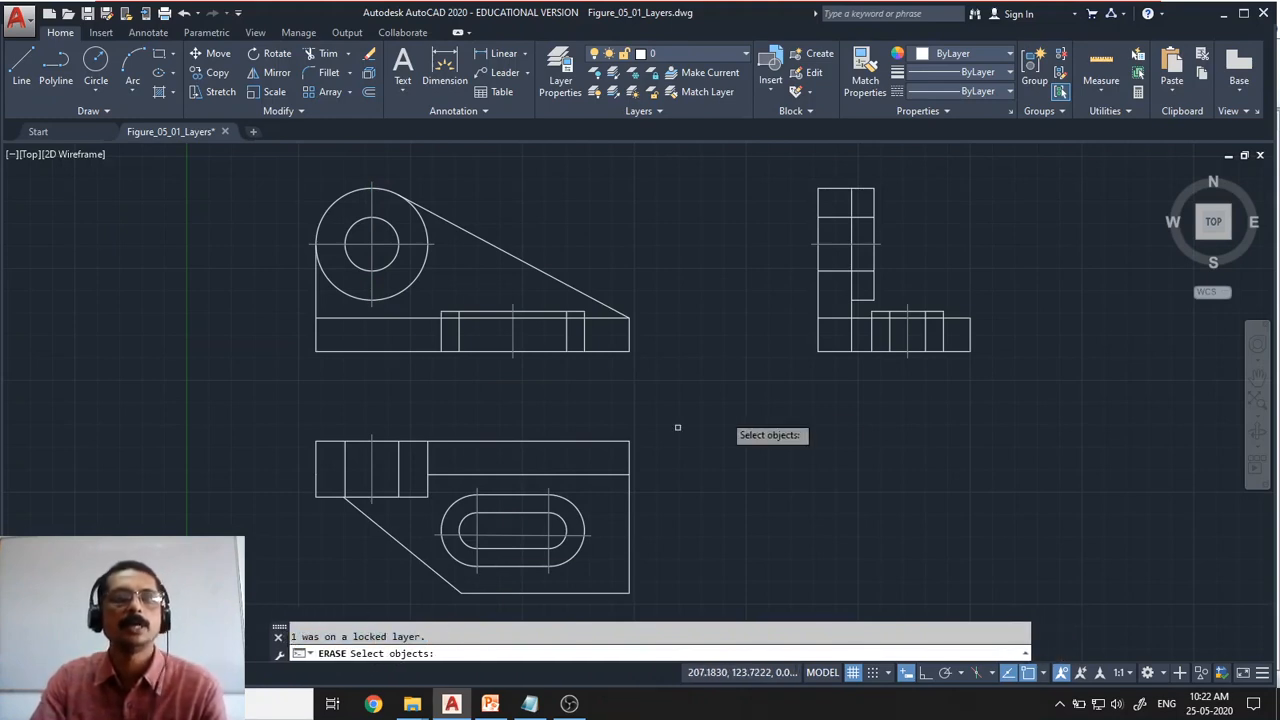
key("Escape")
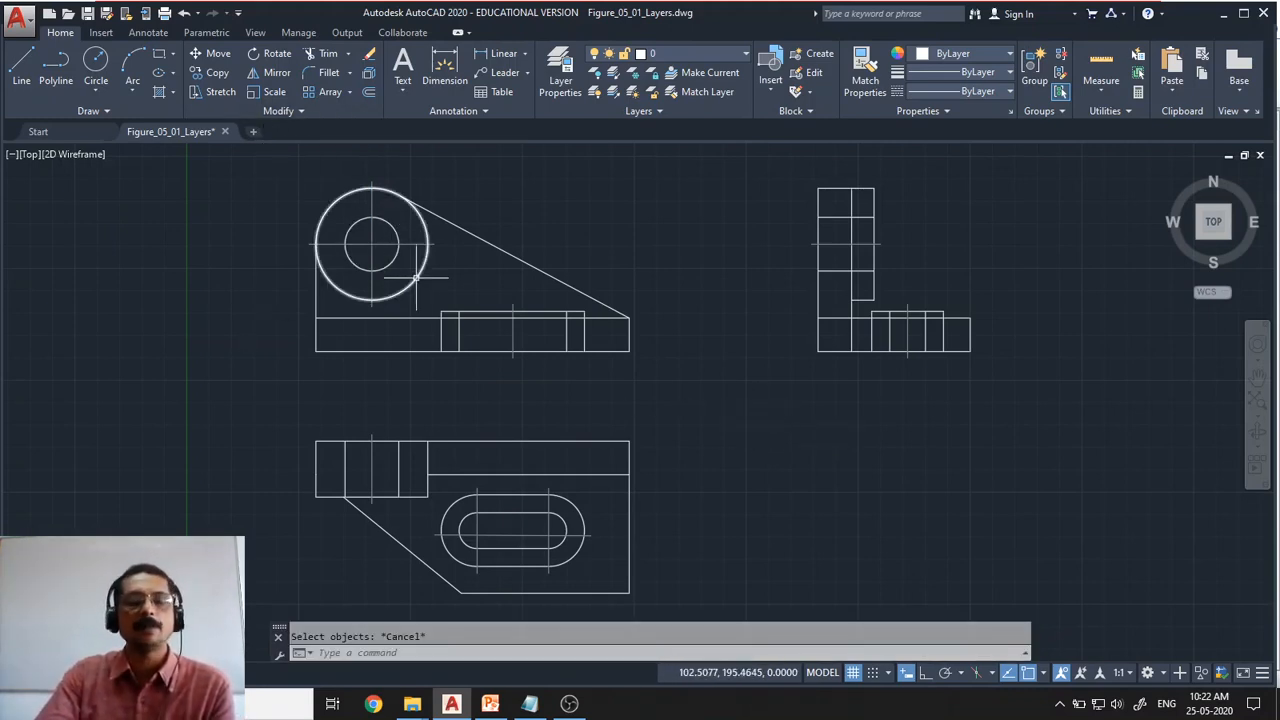
- Test the Line command's object snaps on the locked centre lines without drawing, and unlock the Cen_Lines layer
left_click(29, 66)
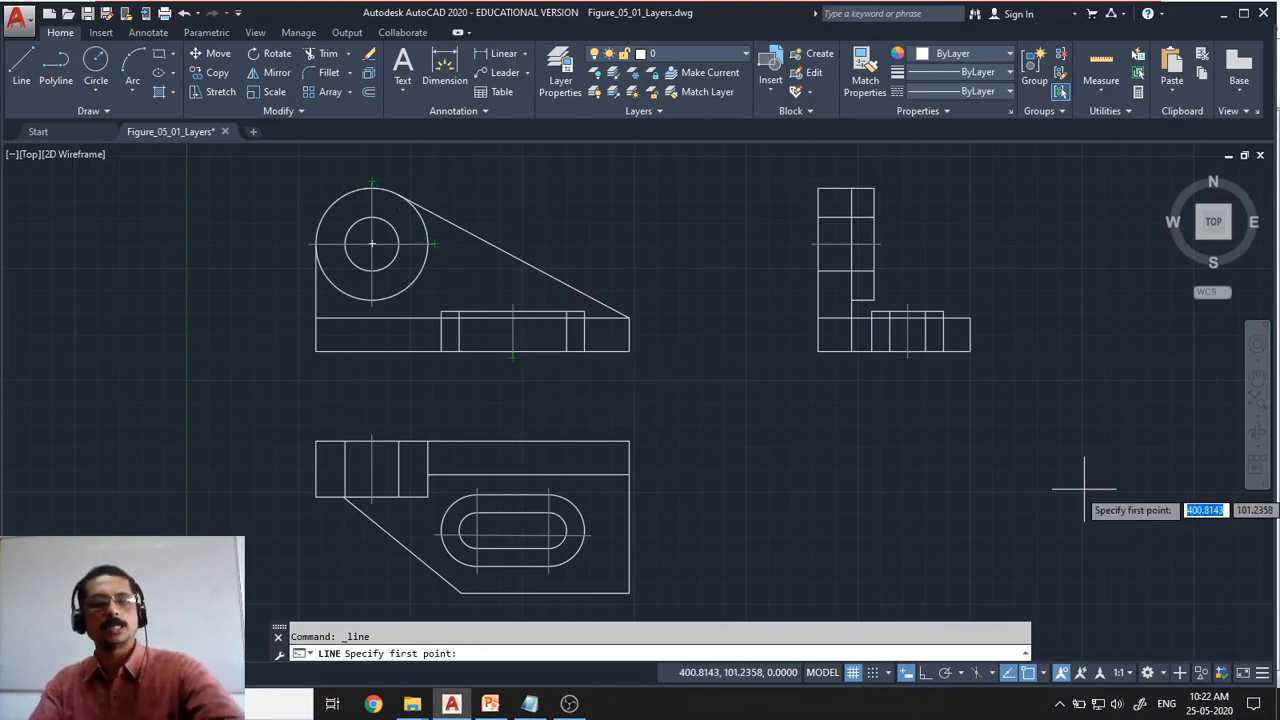
key("Escape")
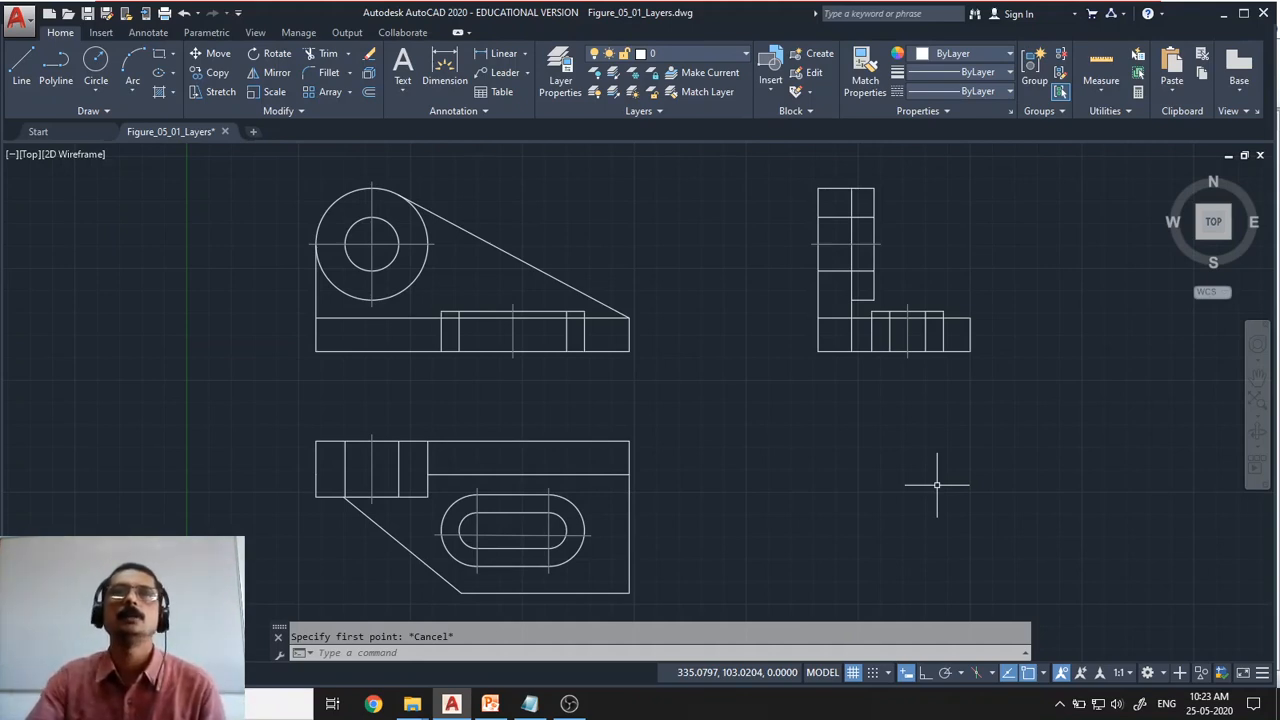
left_click(745, 54)
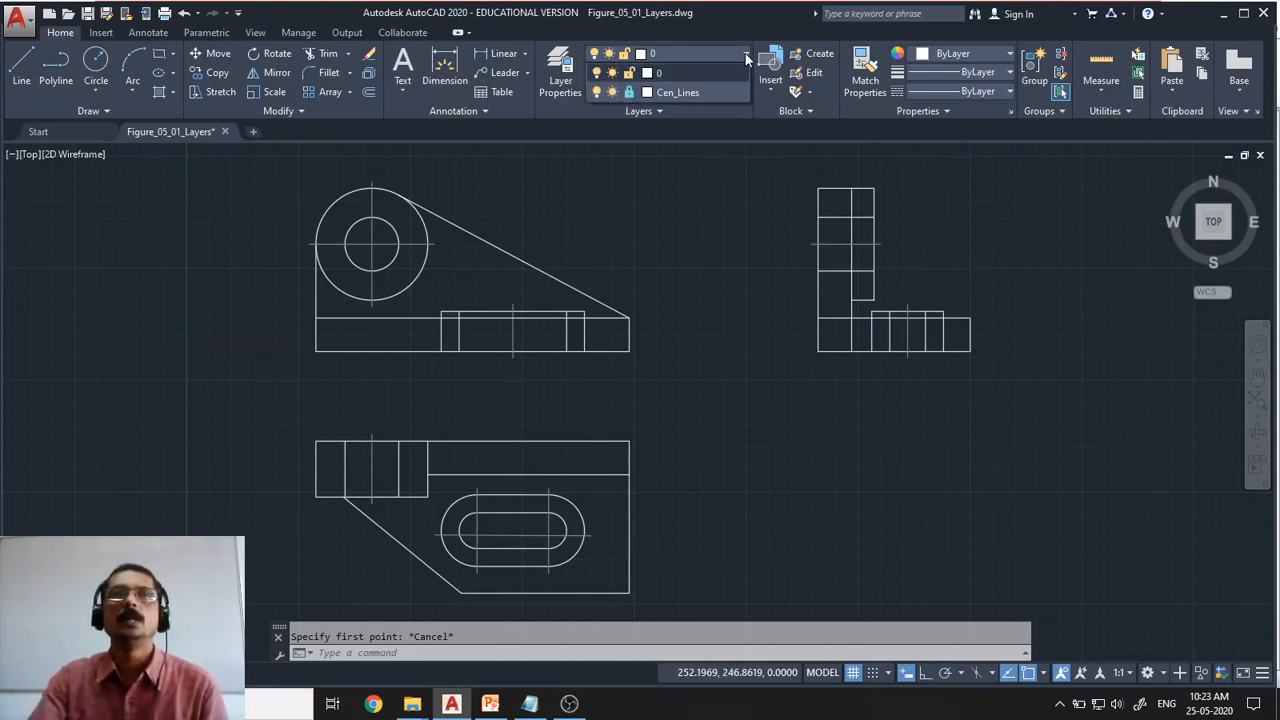
left_click(629, 93)
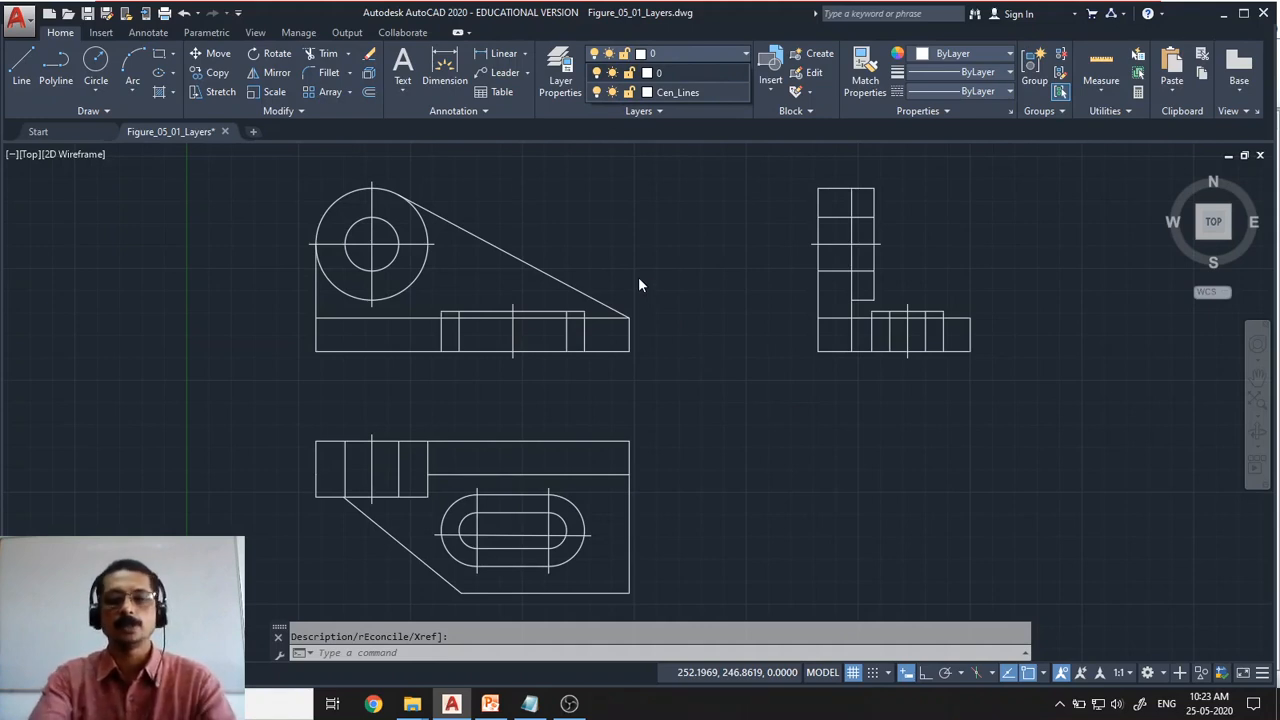
key("Escape")
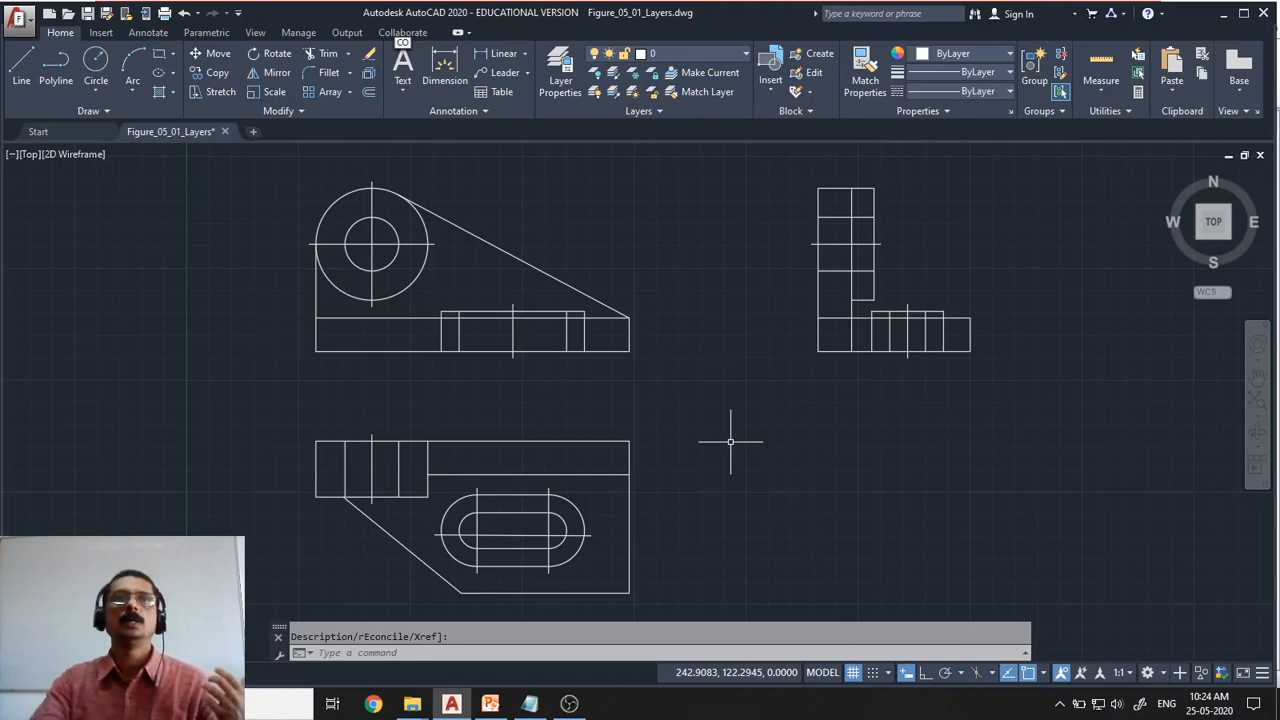
- Review the properties of layers 0 and Cen_Lines in the Layer Properties Manager and close it
left_click(560, 78)
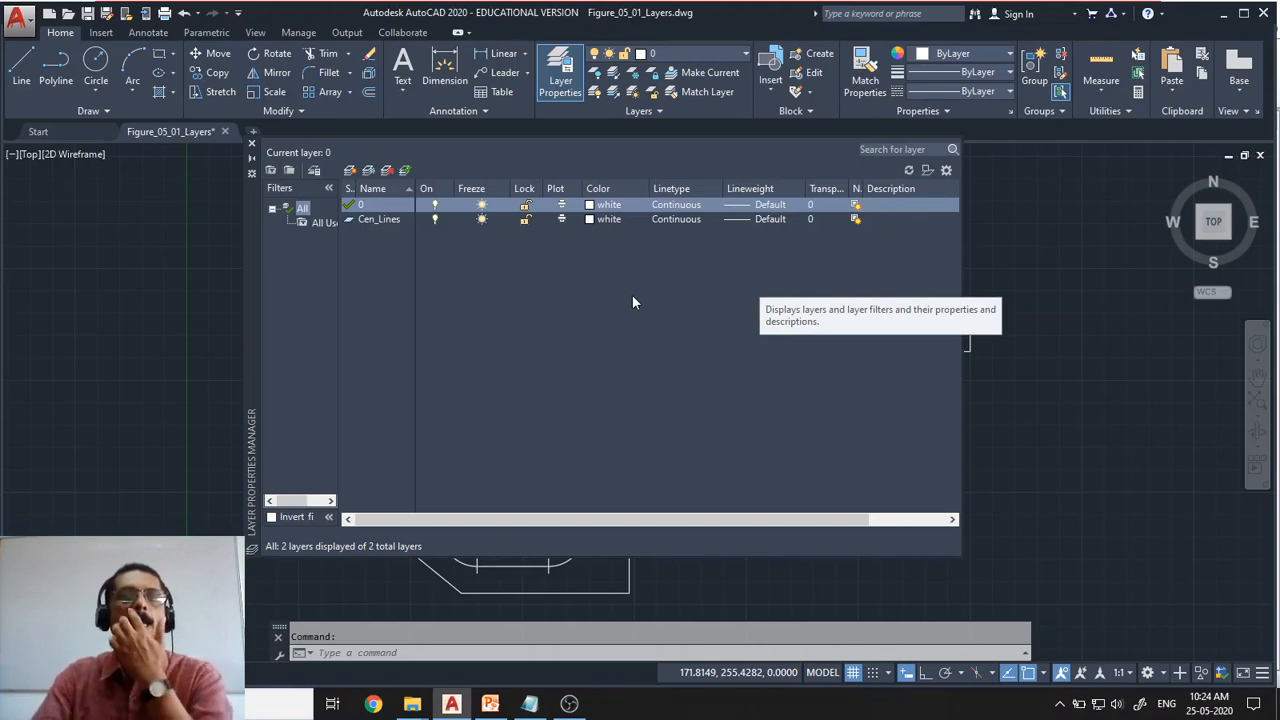
left_click(384, 208)
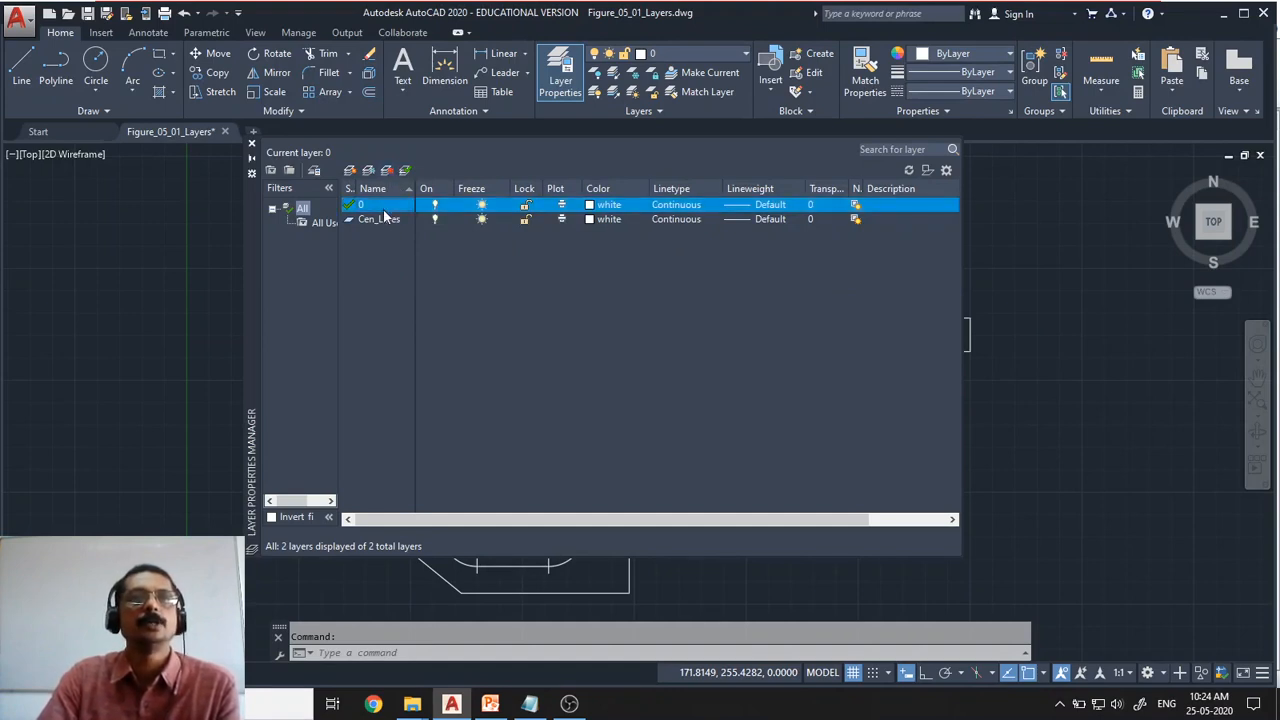
left_click(379, 221)
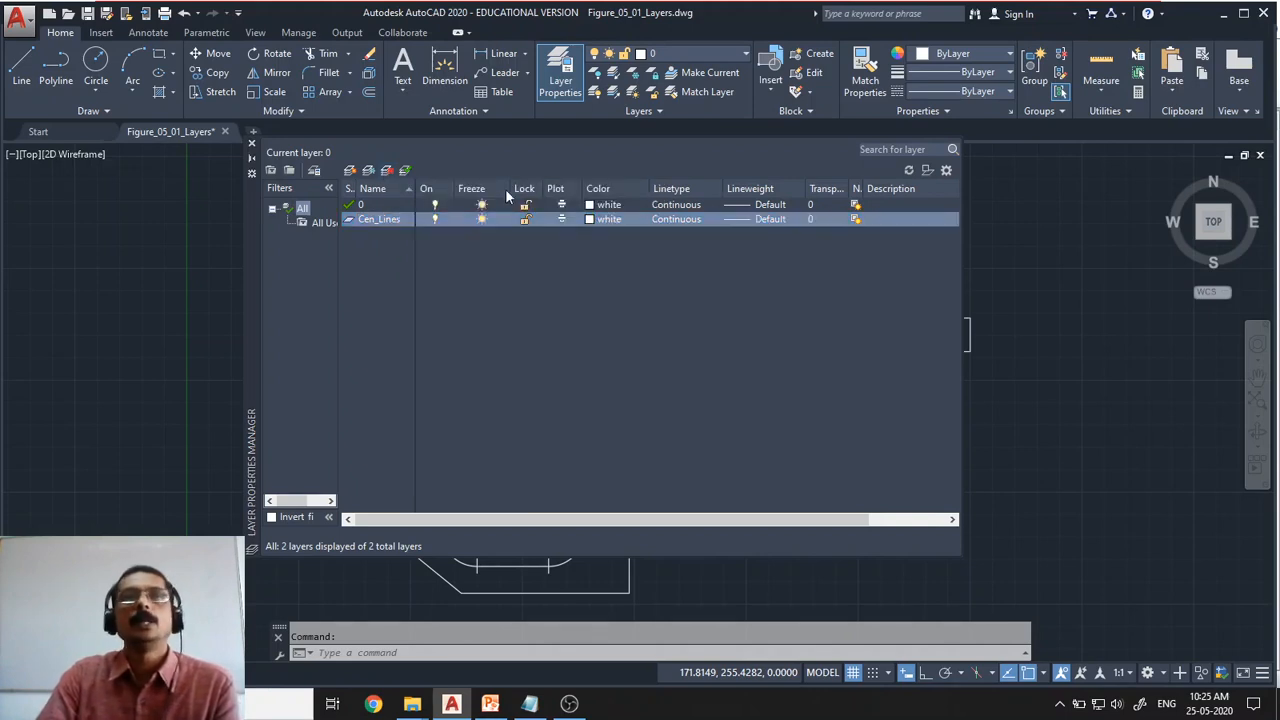
left_click(251, 143)
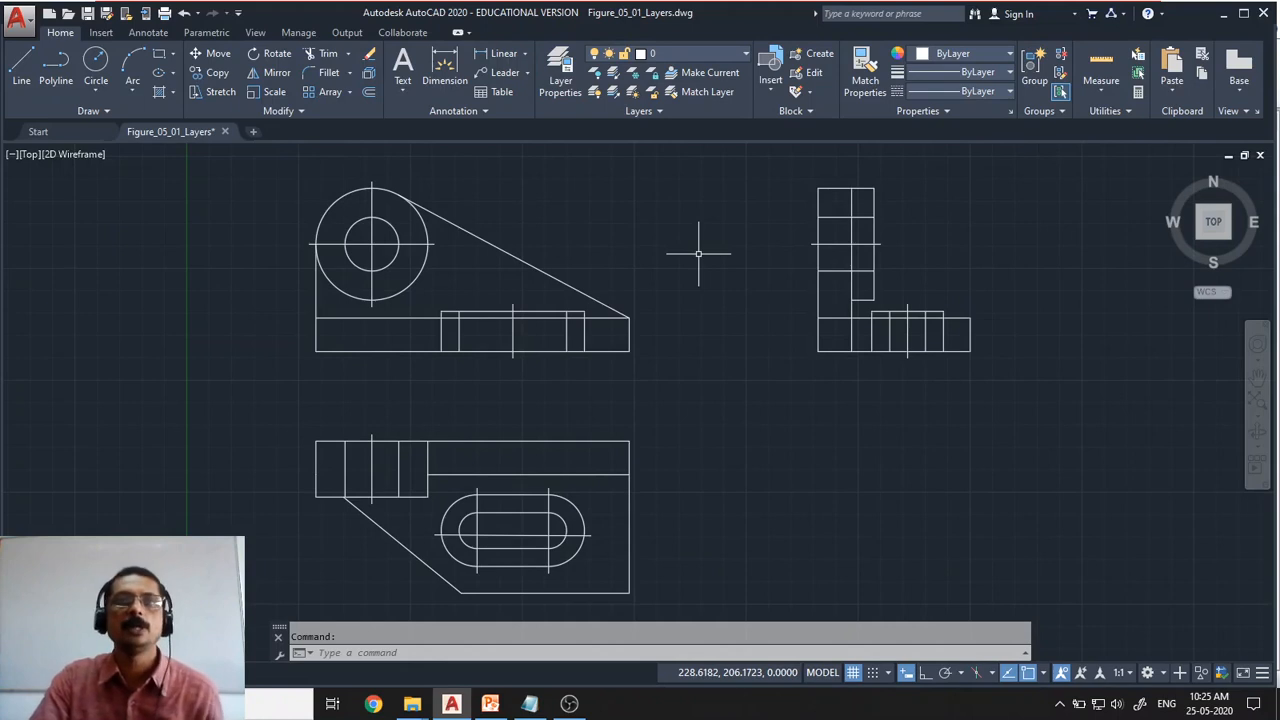
- Try to delete the Cen_Lines layer in the Layer Properties Manager and close the manager
left_click(560, 80)
left_click(375, 219)
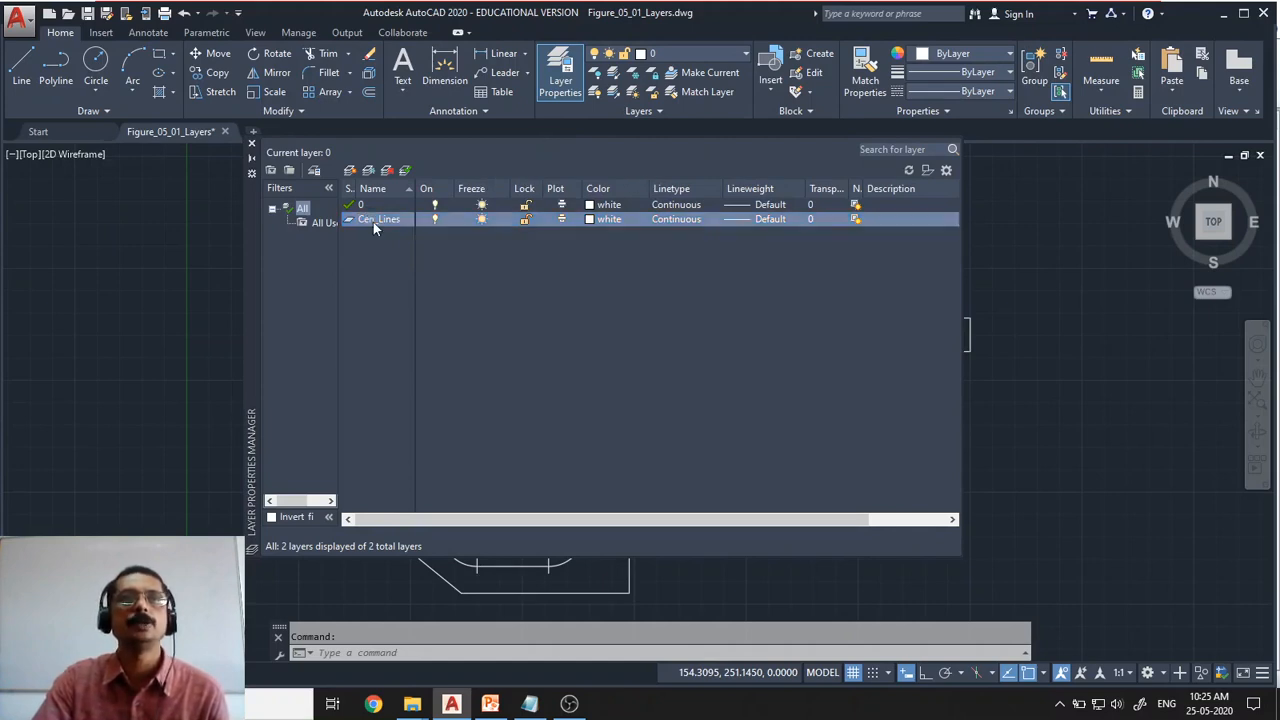
left_click(387, 171)
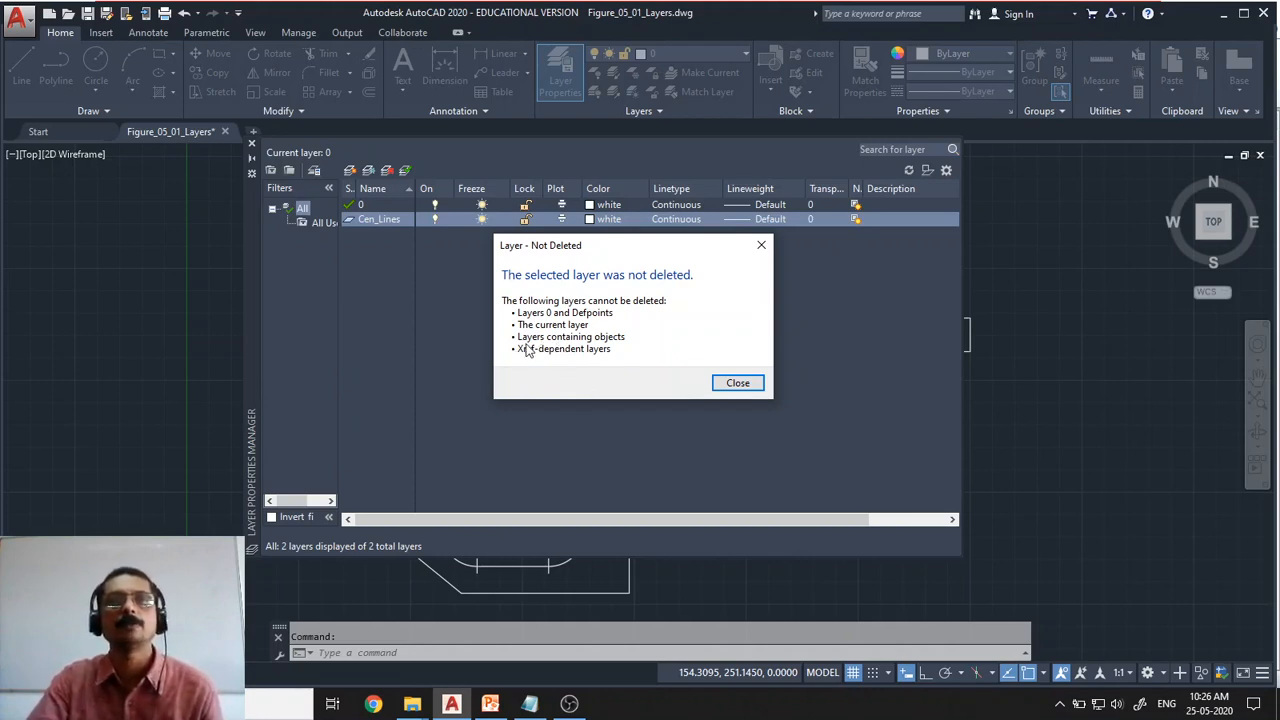
left_click(761, 246)
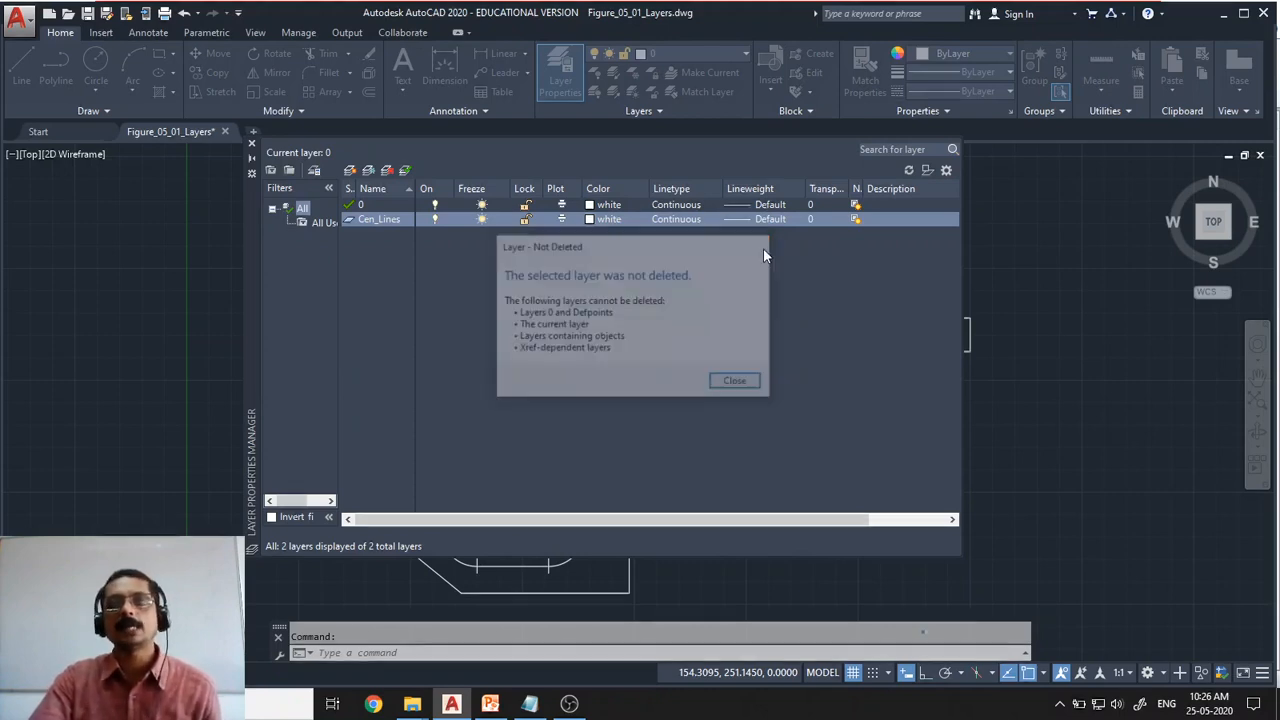
left_click(252, 144)
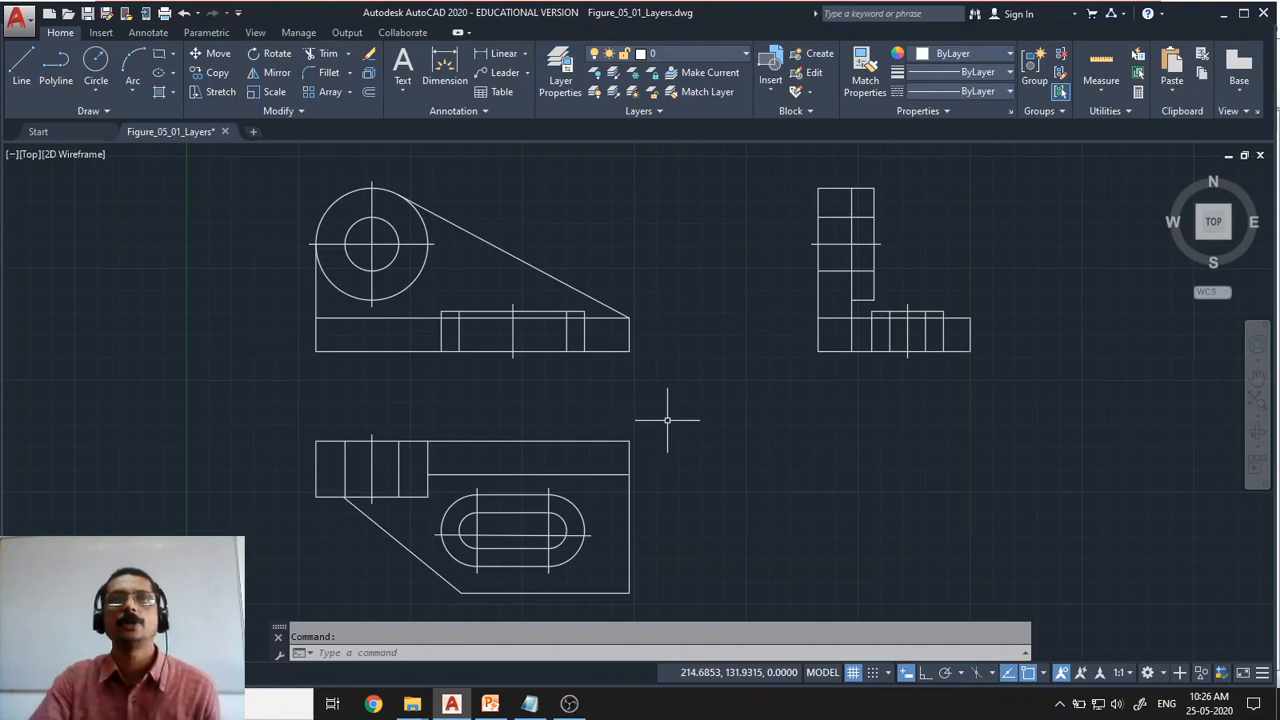